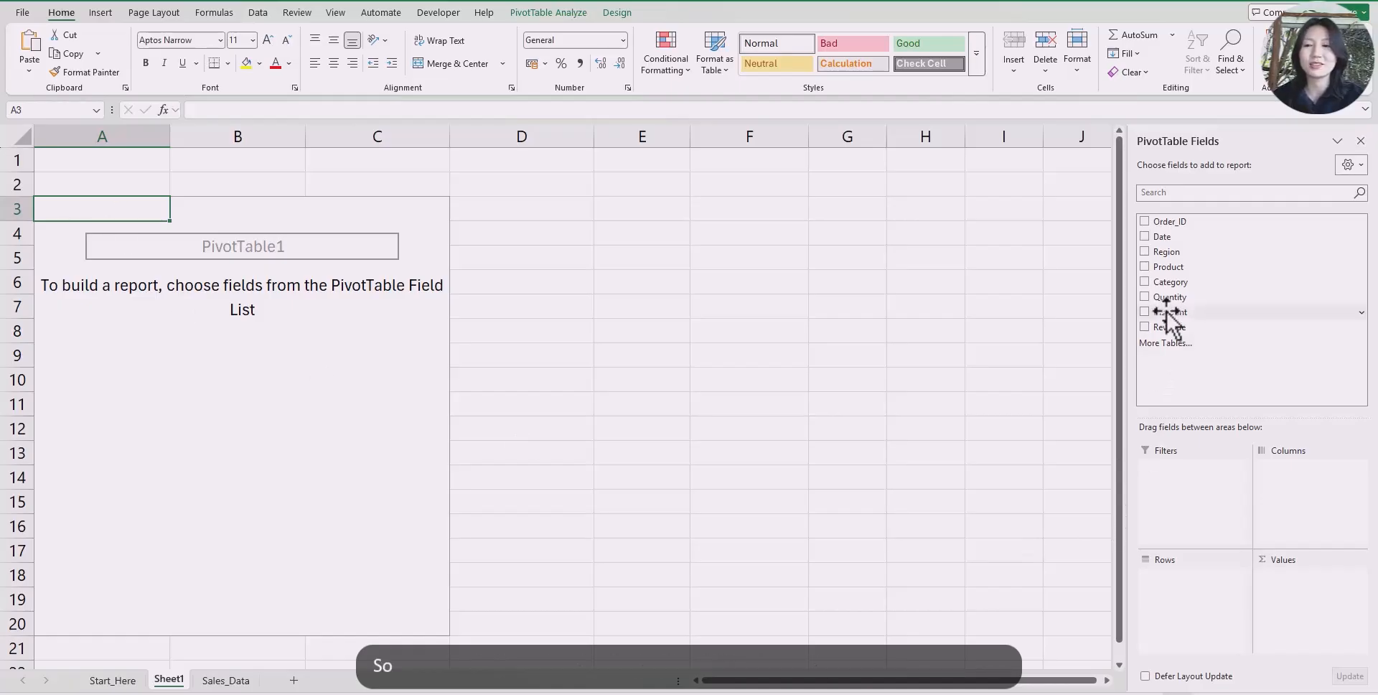
Build the pivot table with Product as the rows and Revenue summed as the values
drag(1168, 266, 1183, 602)
drag(1168, 325, 1324, 631)
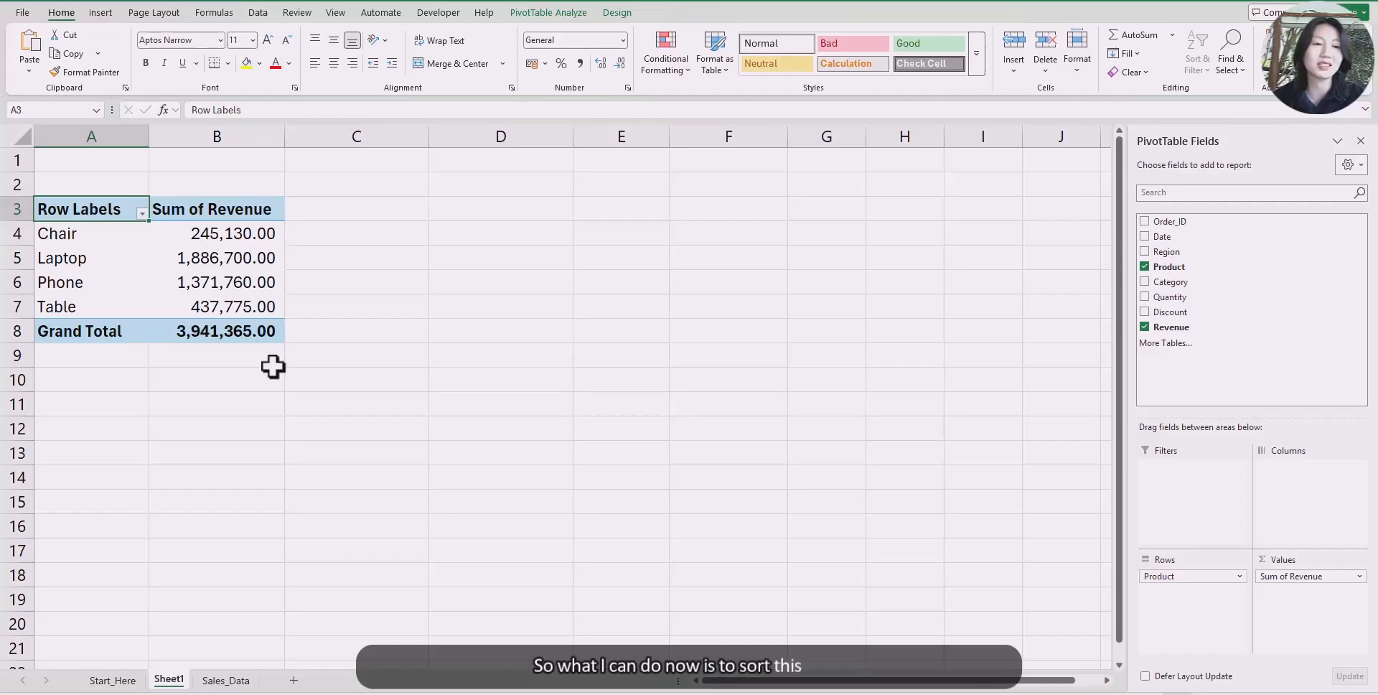
Sort the products in descending order by Sum of Revenue and select the Laptop row with its revenue
click(142, 212)
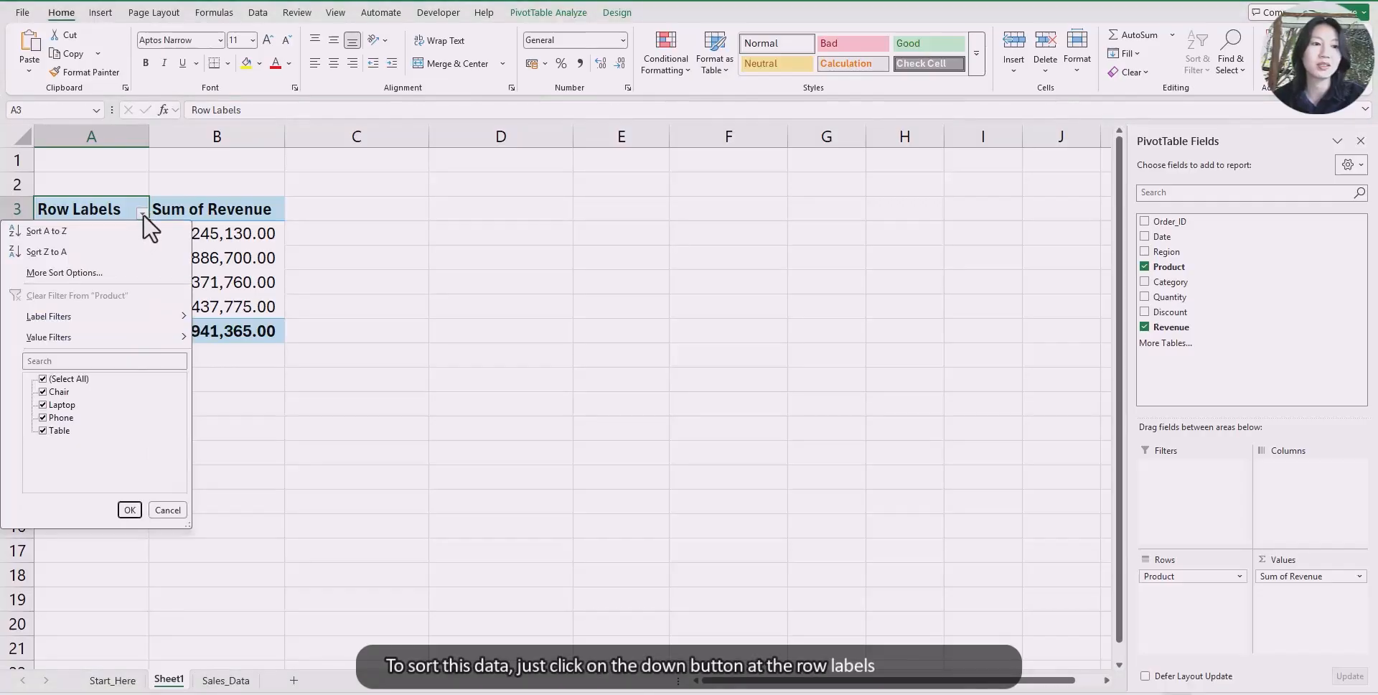
click(77, 273)
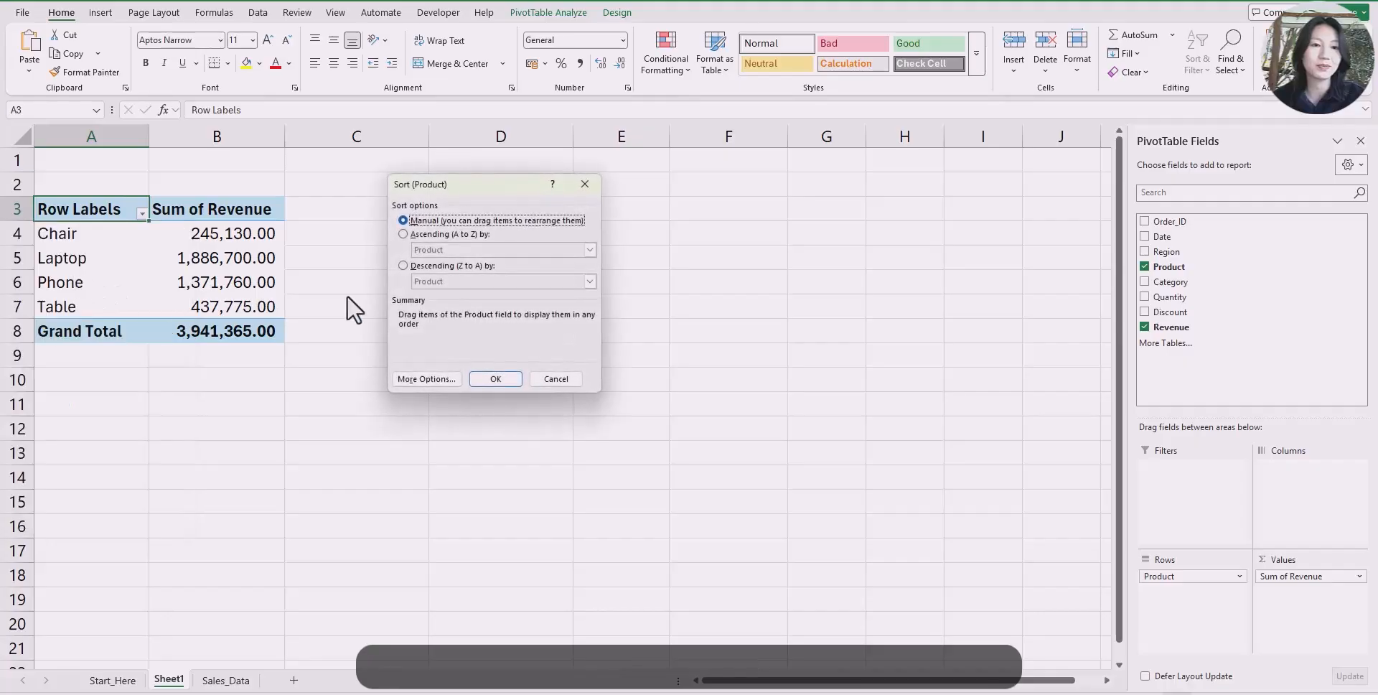
click(418, 270)
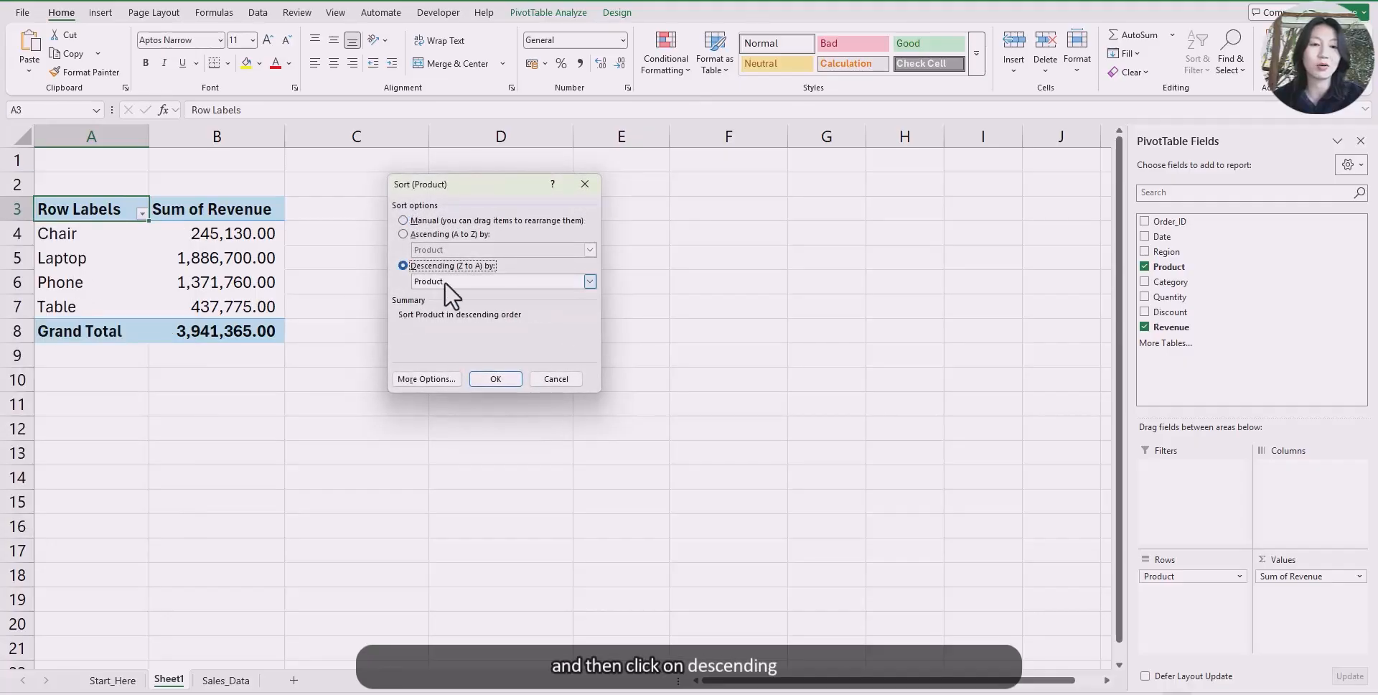
click(462, 281)
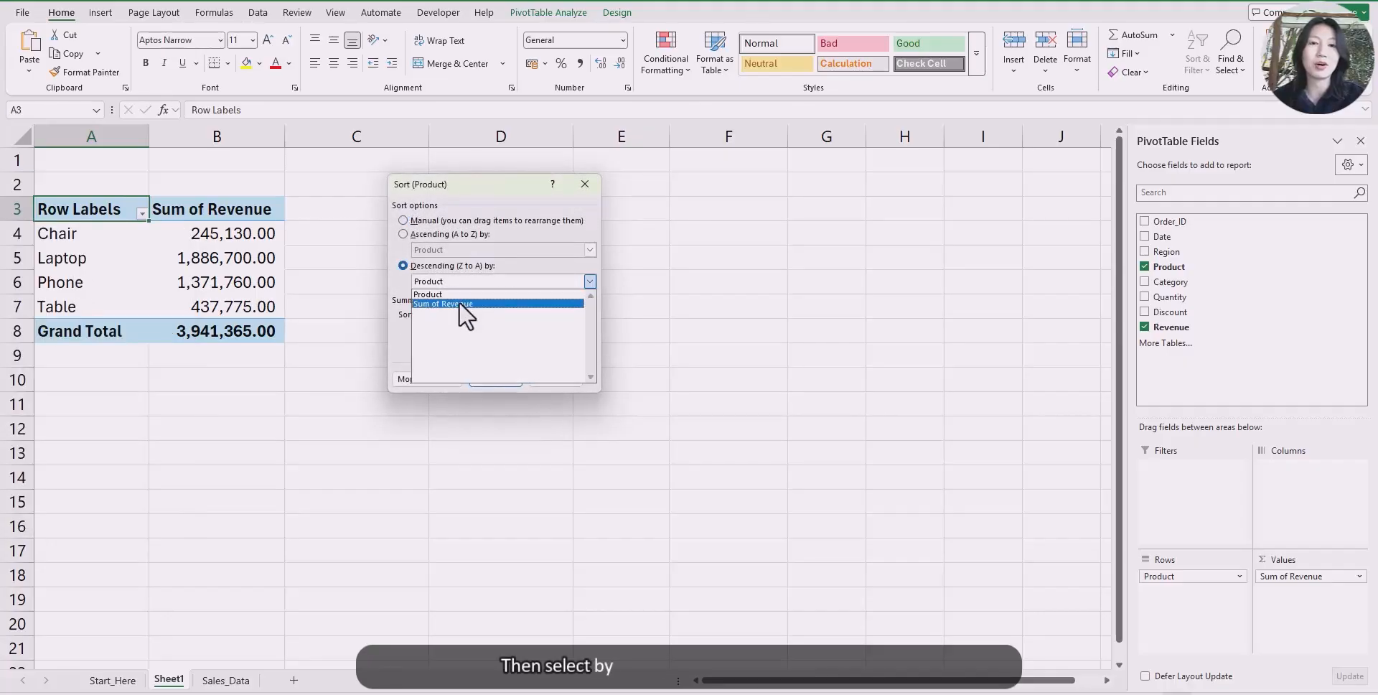
click(458, 304)
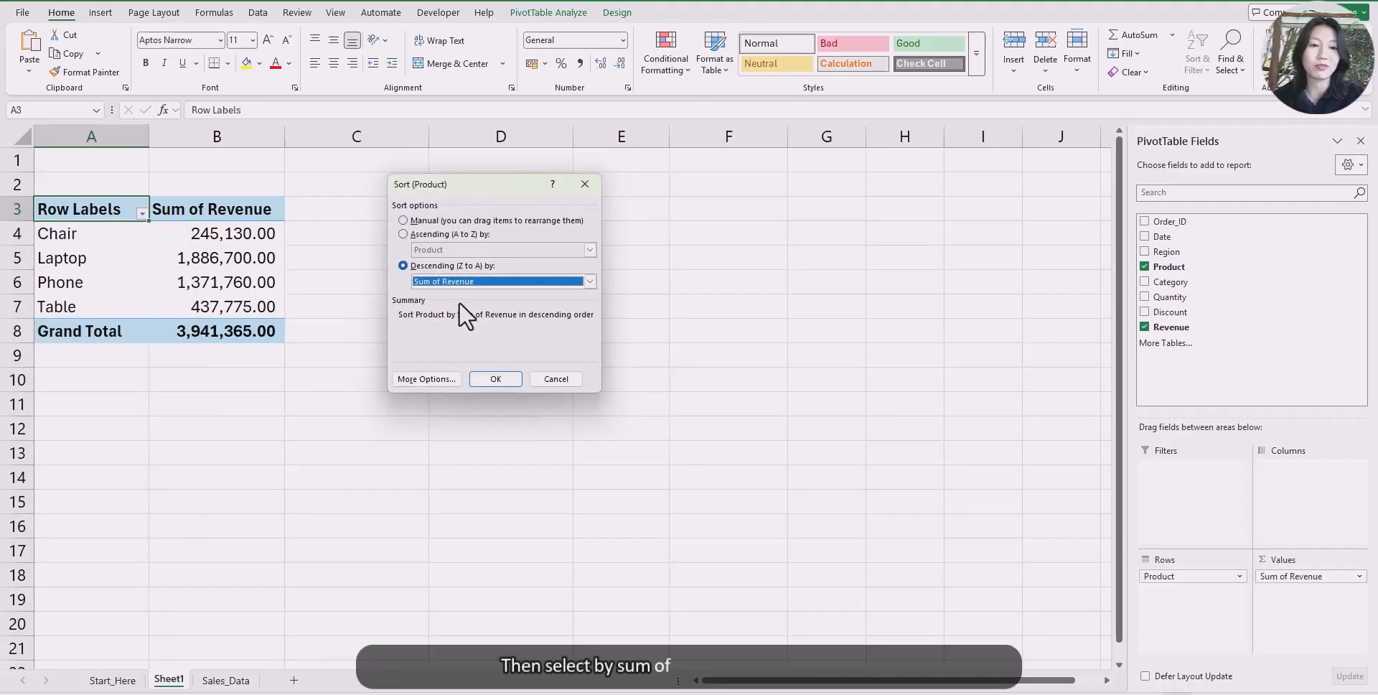
click(501, 378)
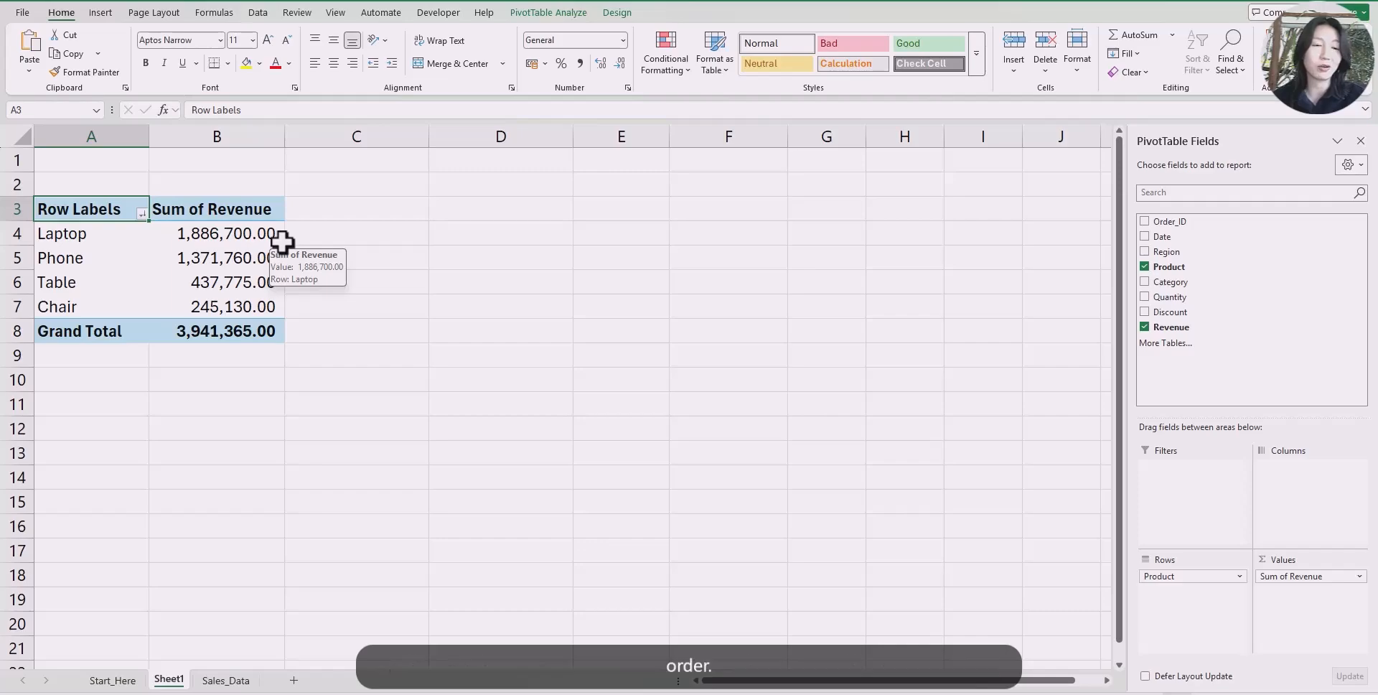
drag(93, 230, 234, 230)
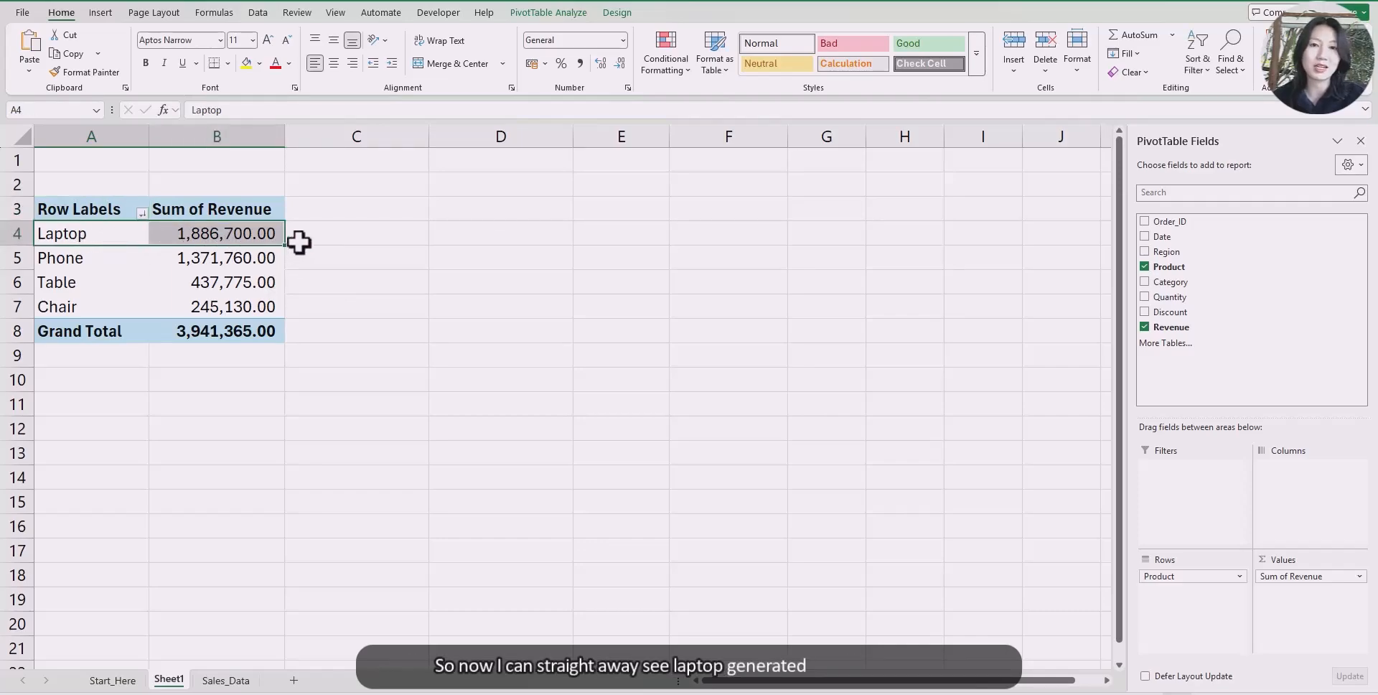
click(142, 212)
click(65, 273)
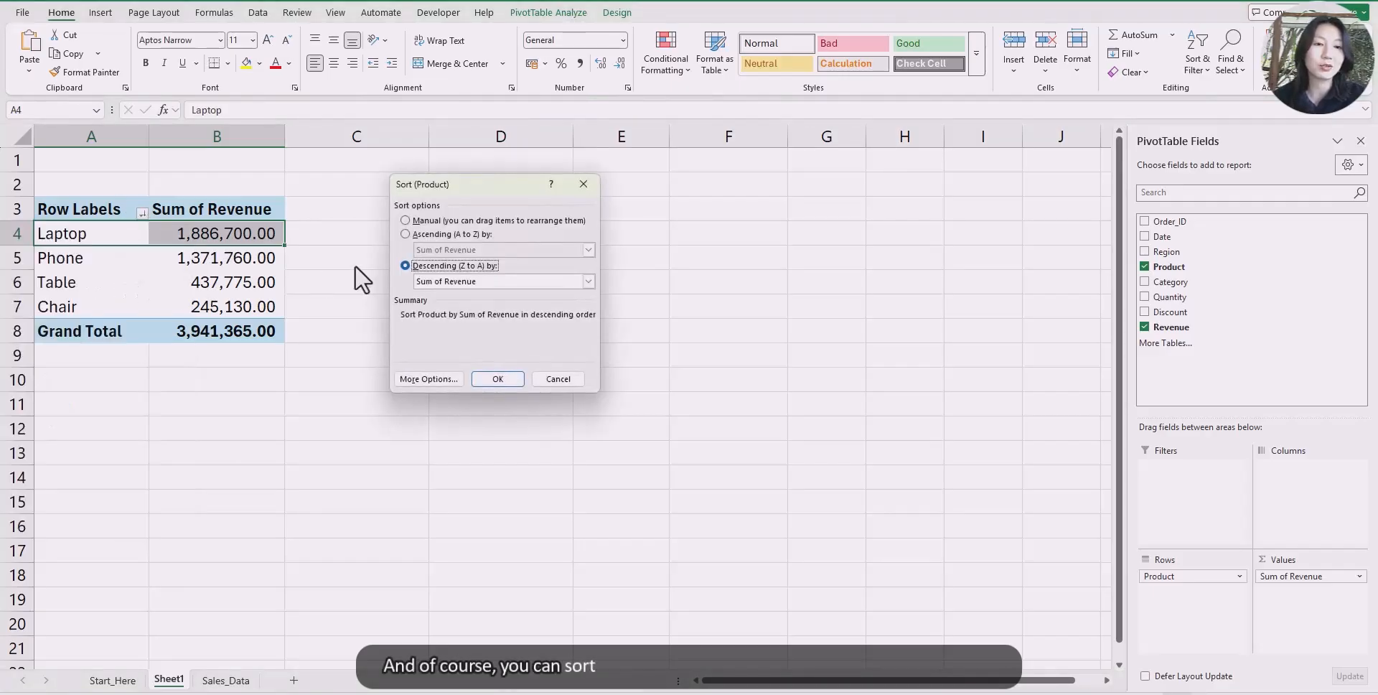
click(437, 235)
click(455, 250)
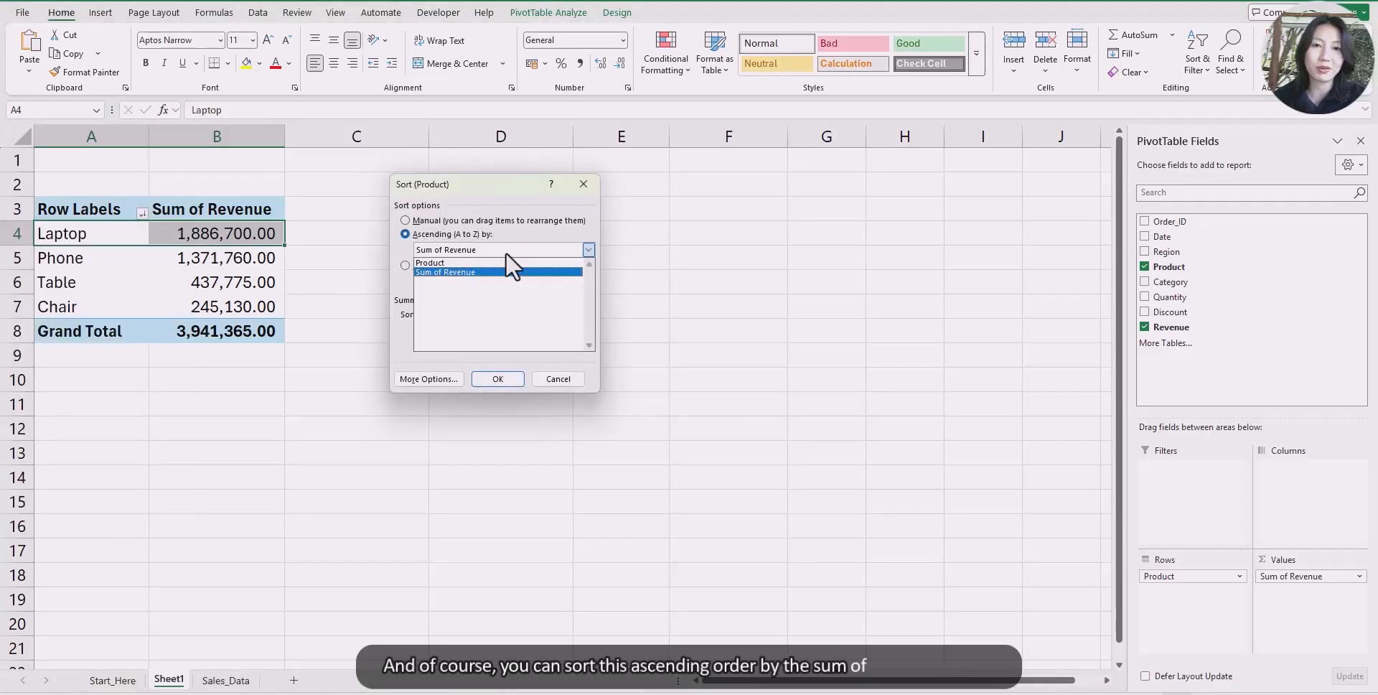
click(547, 376)
Sort the product row labels alphabetically from A to Z and select the product names
click(142, 212)
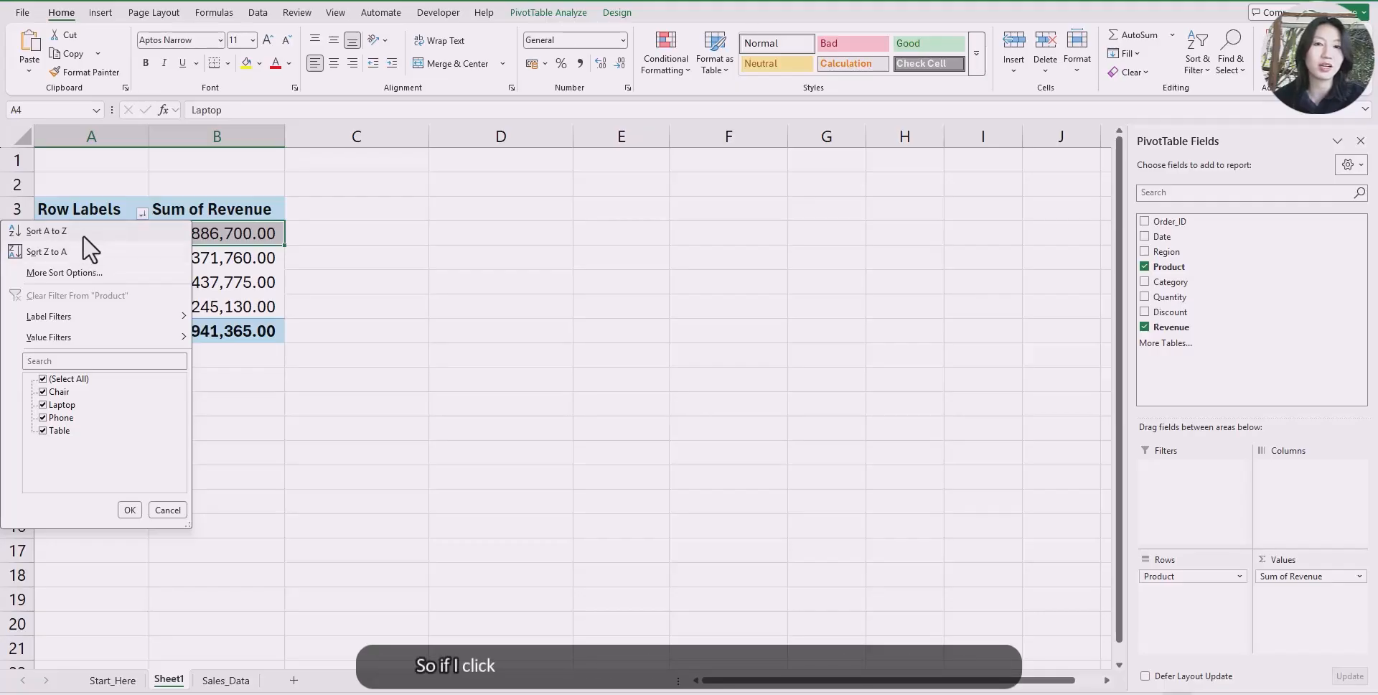
click(83, 234)
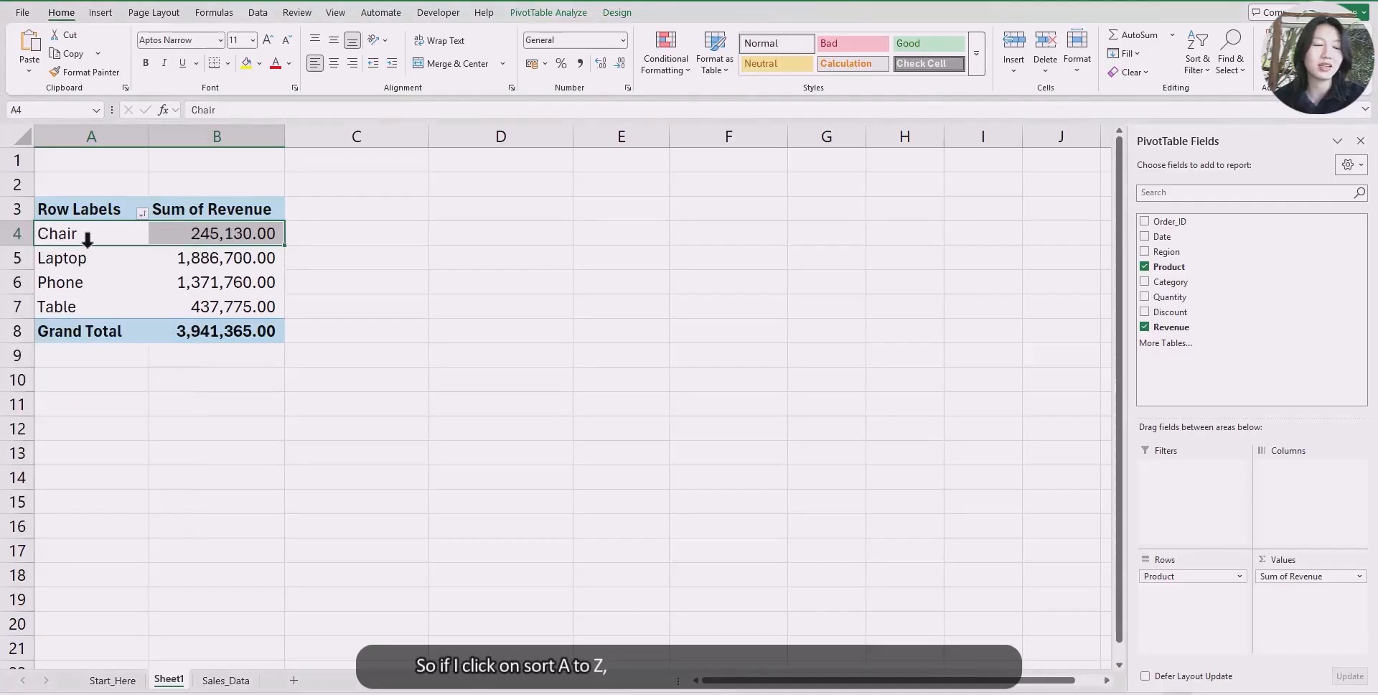
drag(108, 233, 106, 303)
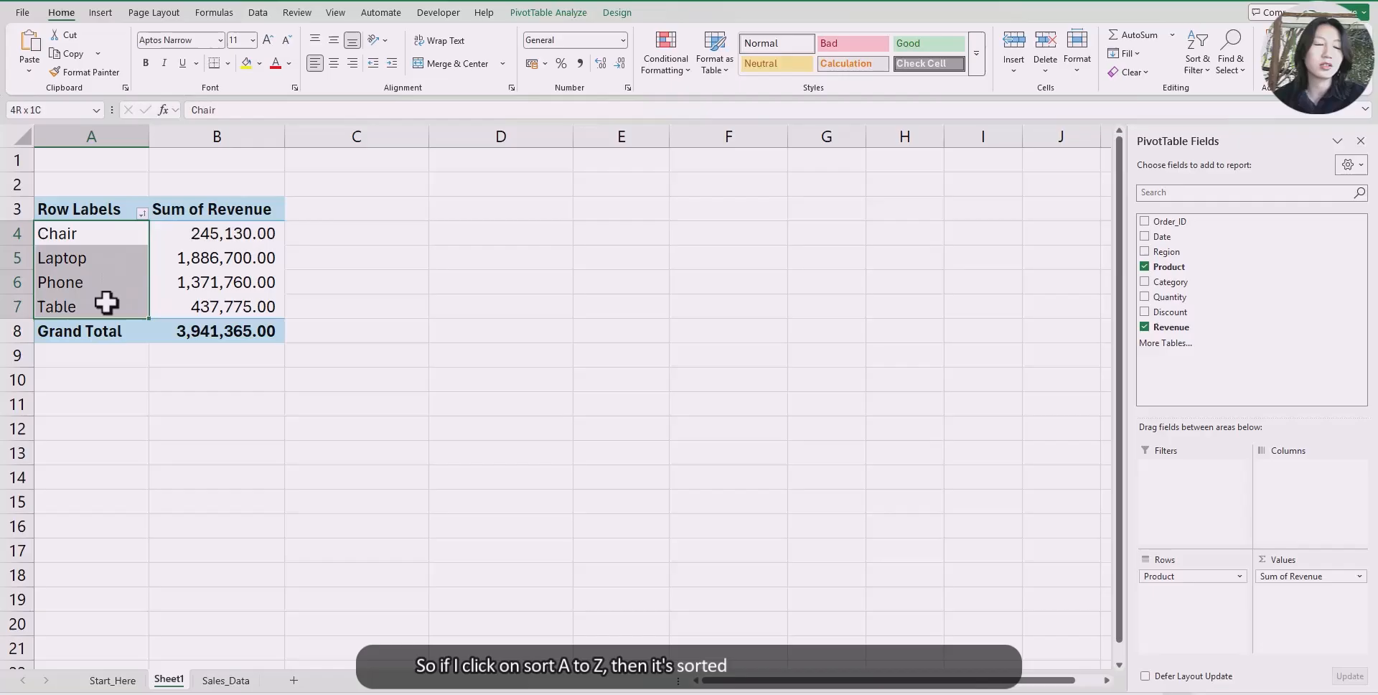
click(119, 239)
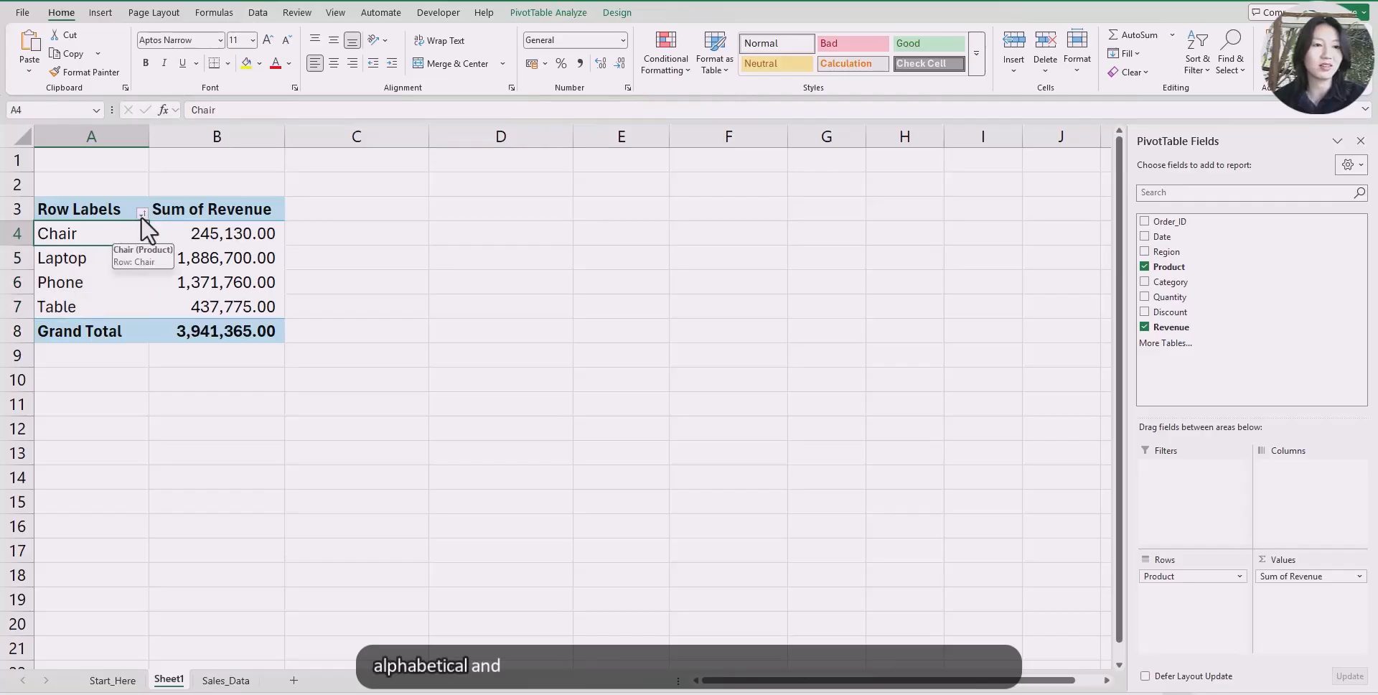
Sort the product row labels in reverse alphabetical order, Z to A
click(142, 213)
click(83, 250)
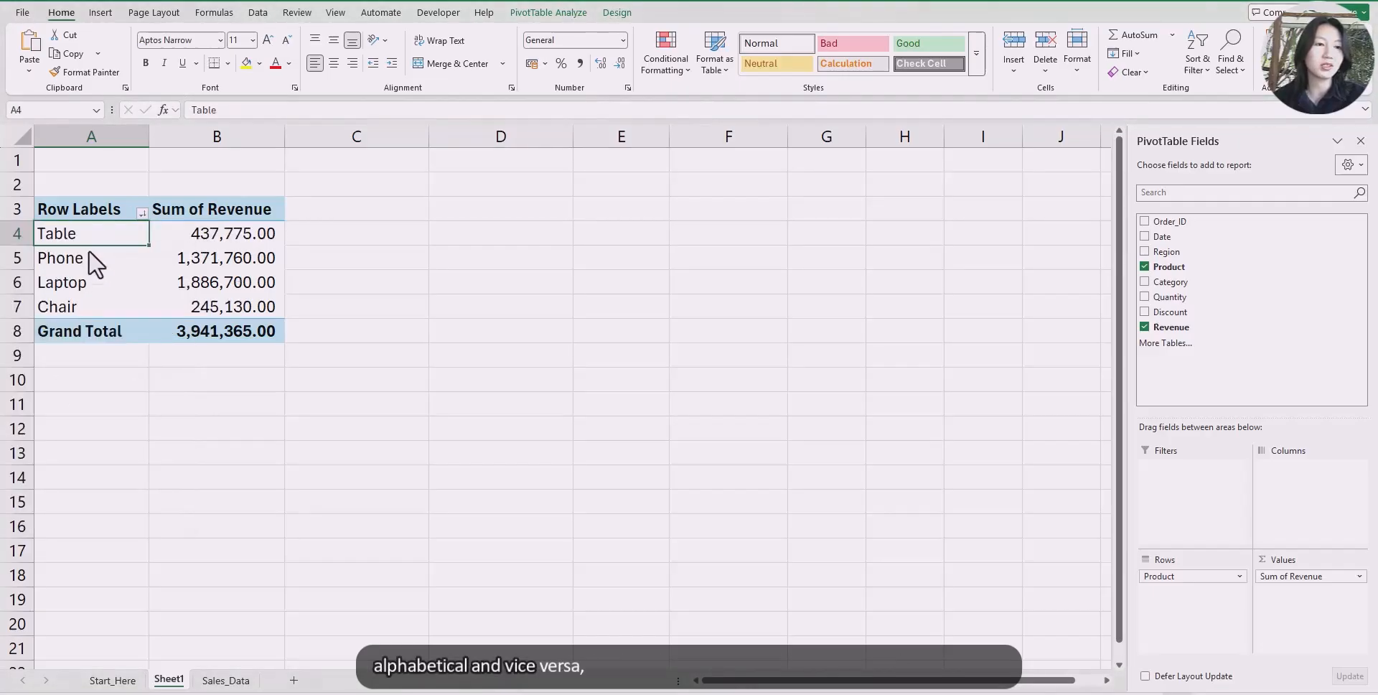
click(141, 214)
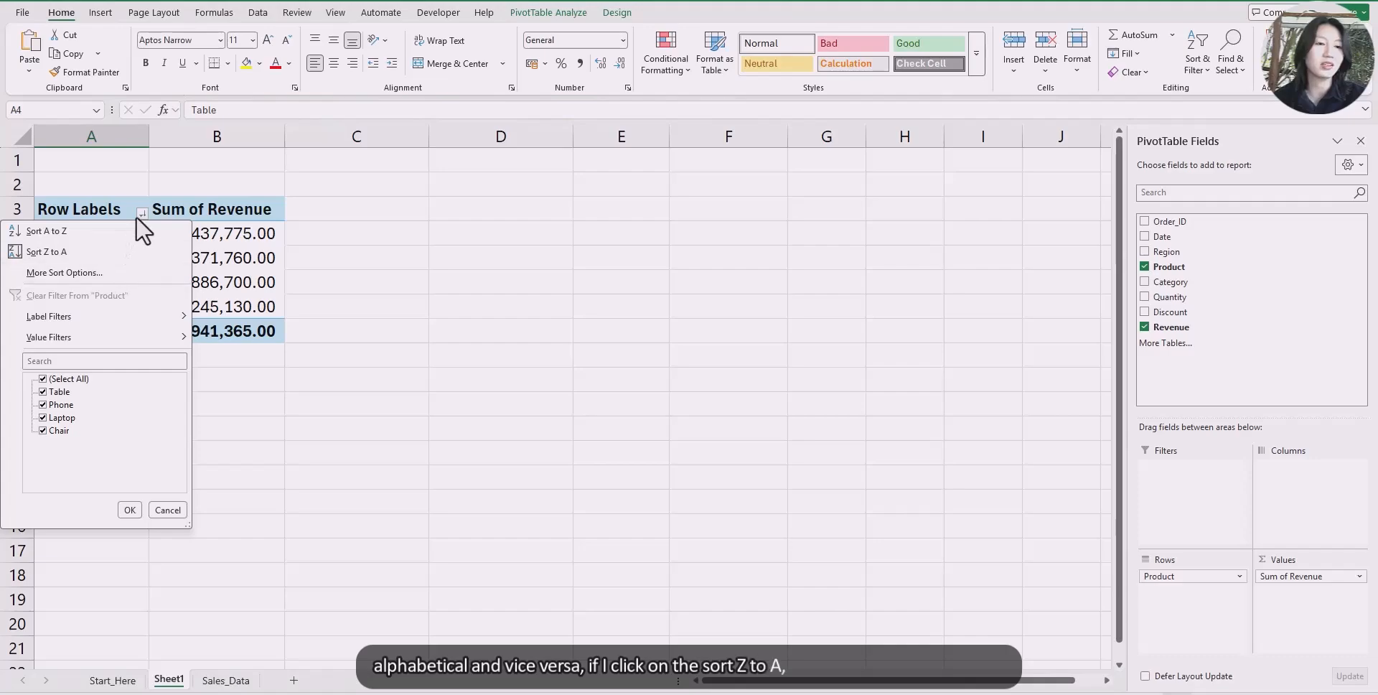
key(Escape)
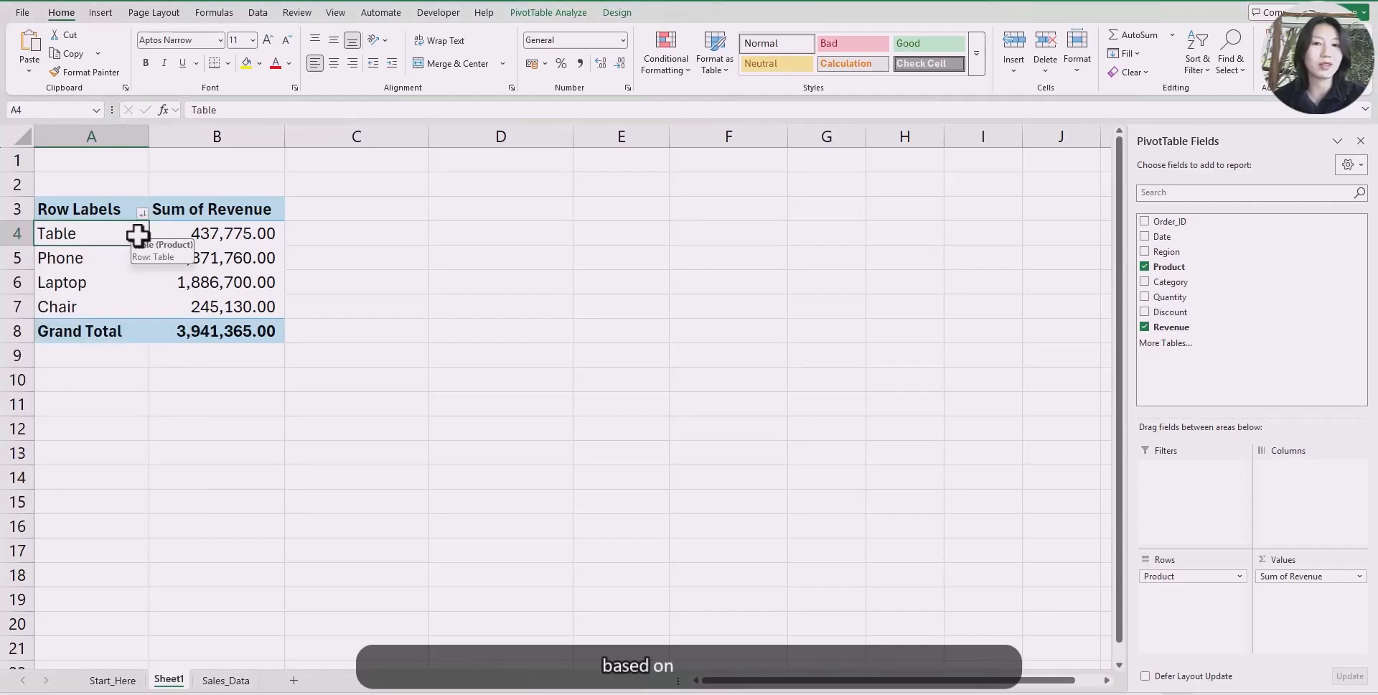
Set the product row labels to sort descending by Sum of Revenue instead of by Product
click(142, 213)
click(52, 276)
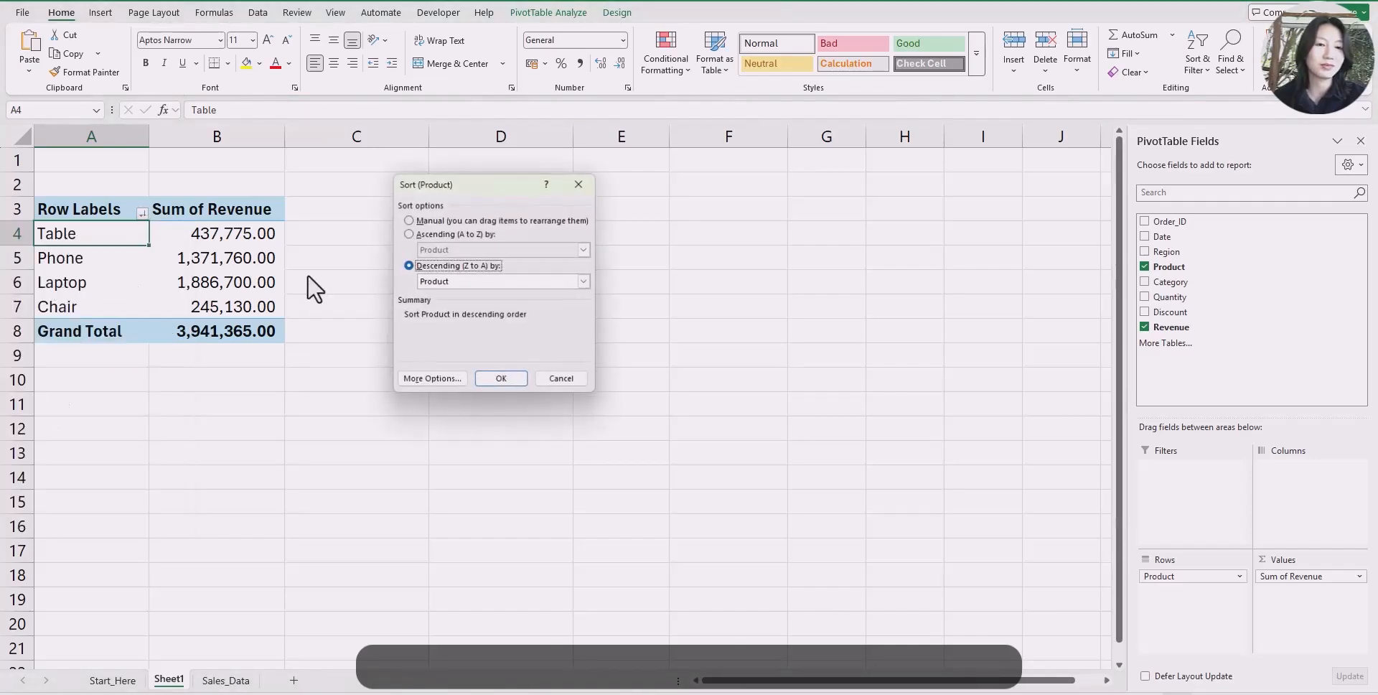
click(446, 281)
click(455, 306)
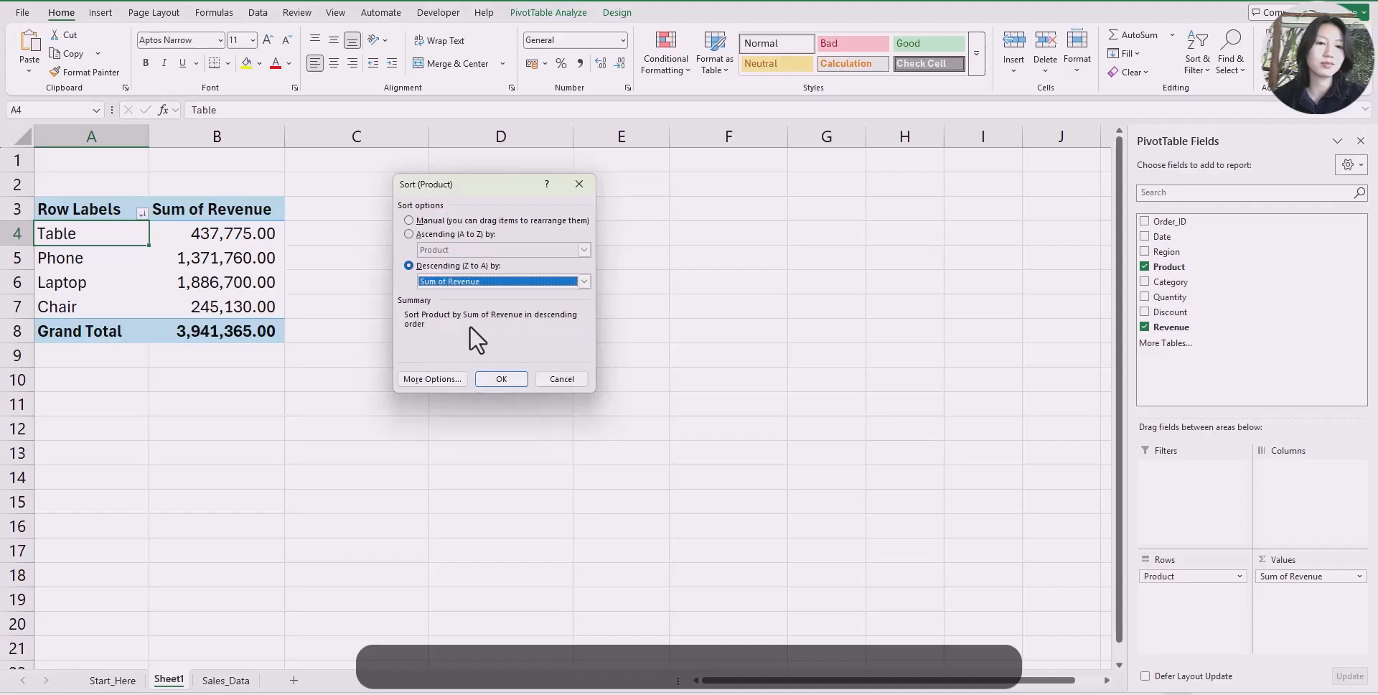
click(505, 374)
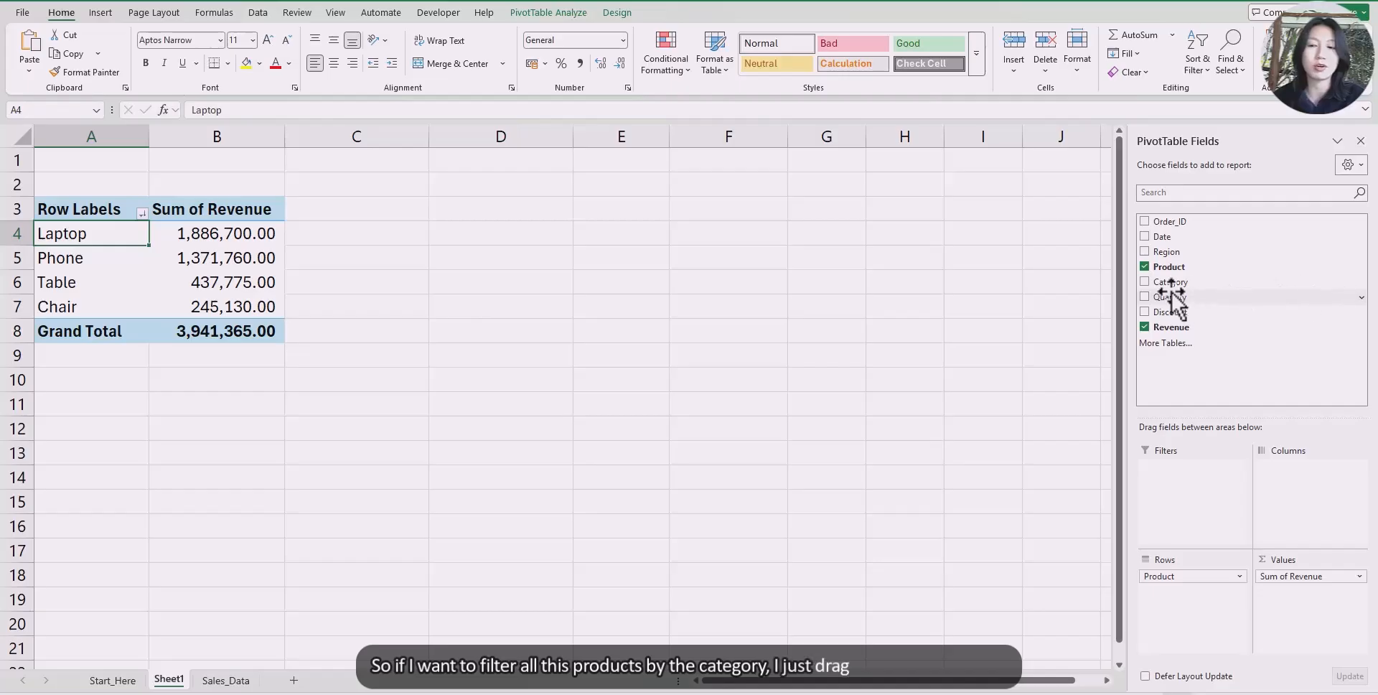
Add the Category field as a report filter above the pivot table
drag(1170, 282, 1171, 465)
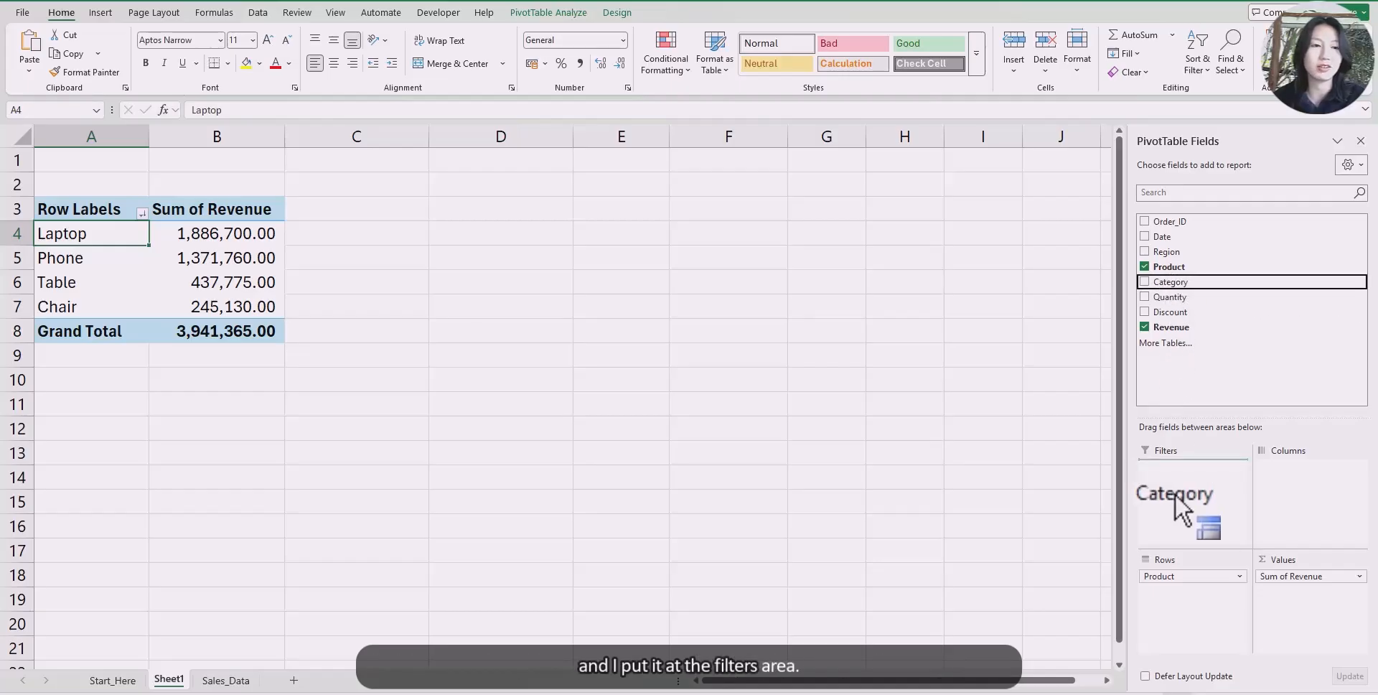
drag(1174, 494, 1174, 494)
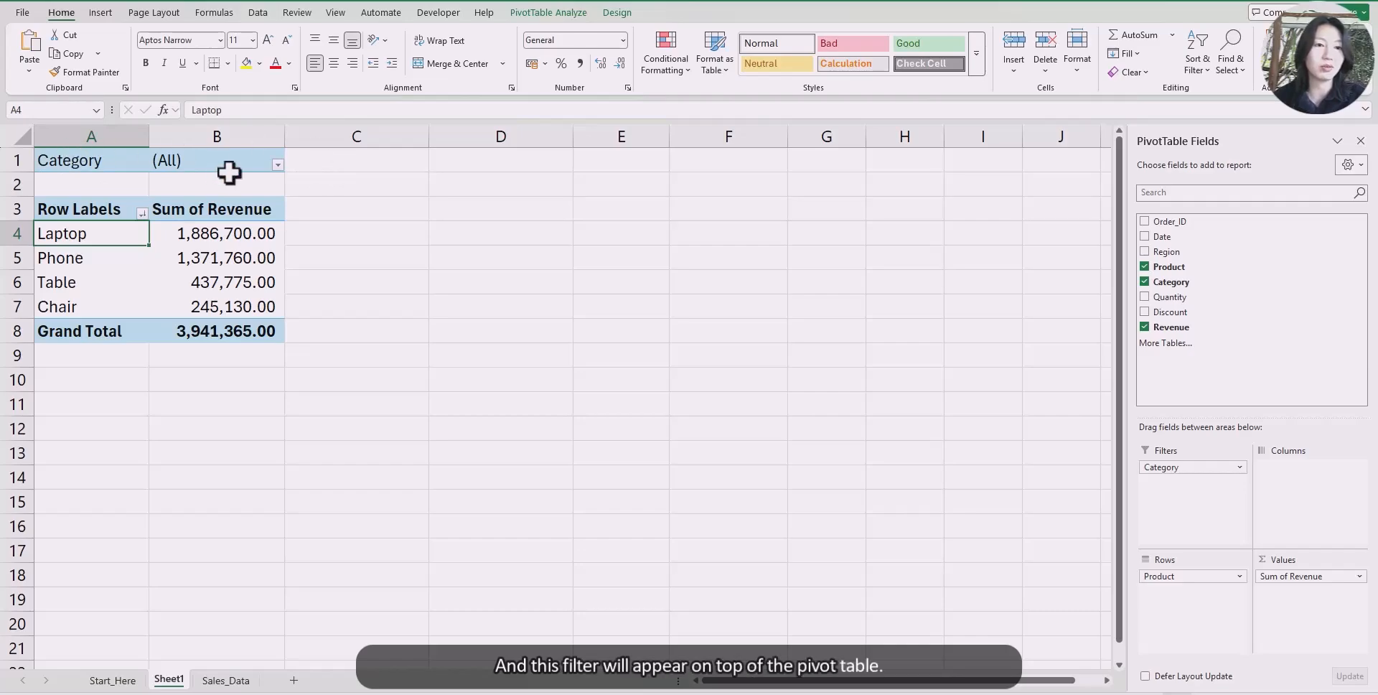
Filter the pivot table to the Electronics category with multiple-item selection turned off
click(276, 165)
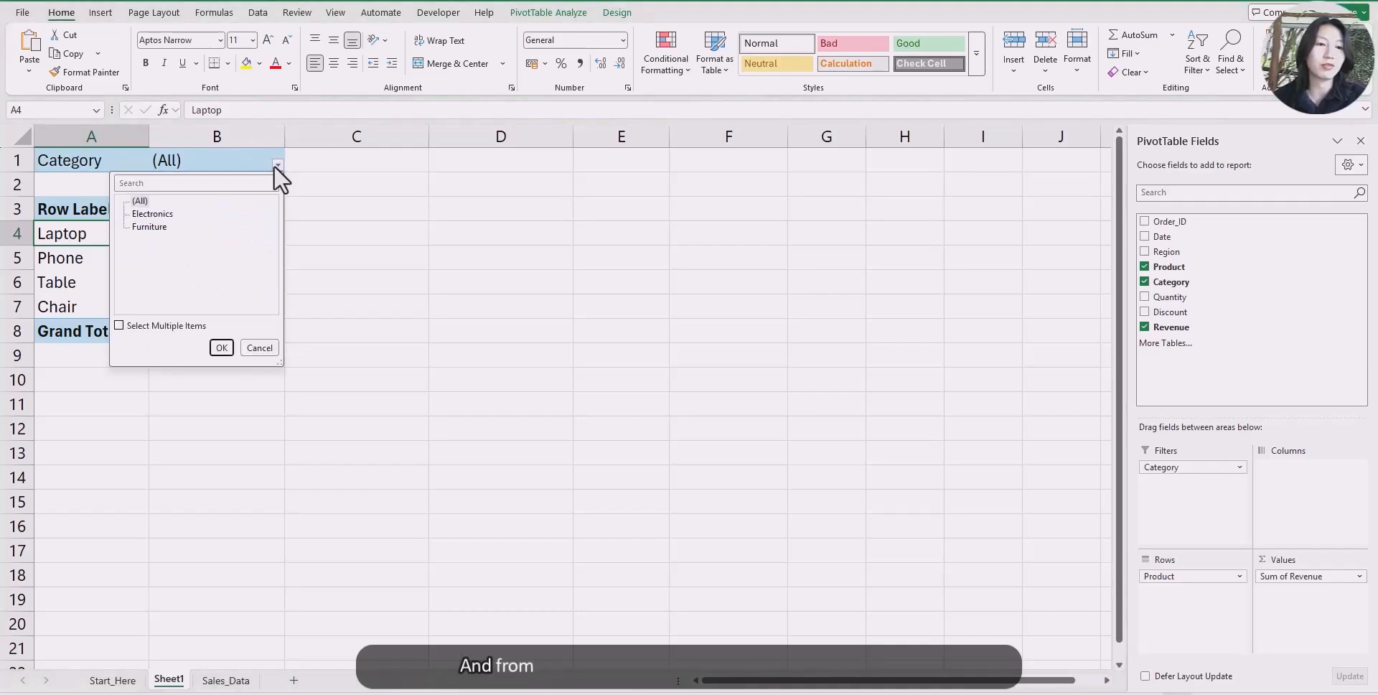
click(164, 214)
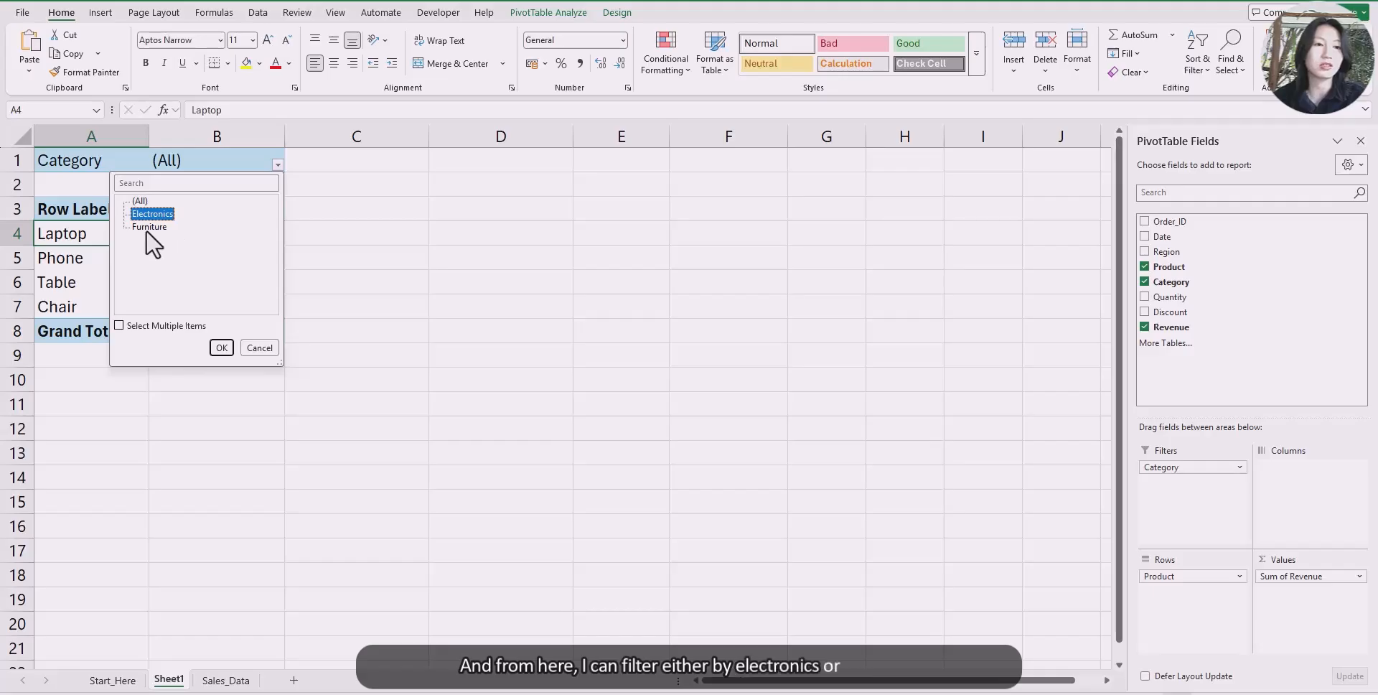
click(152, 227)
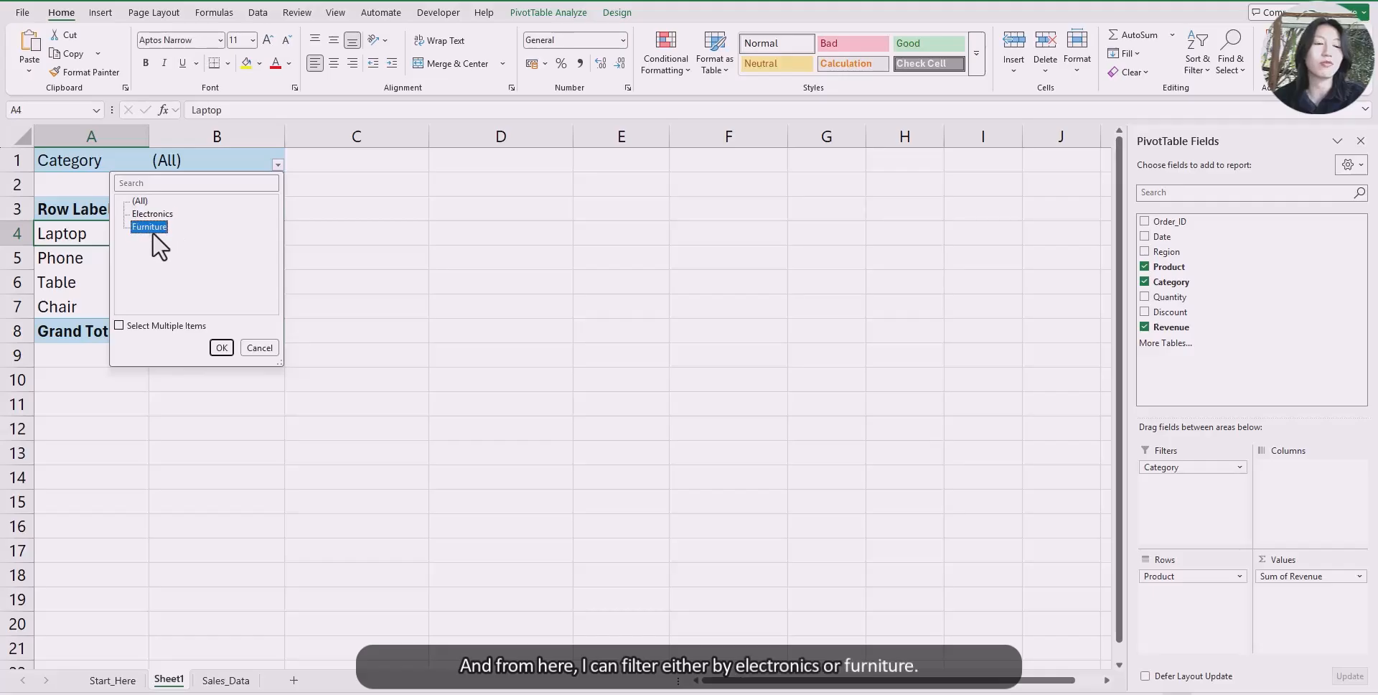
click(119, 327)
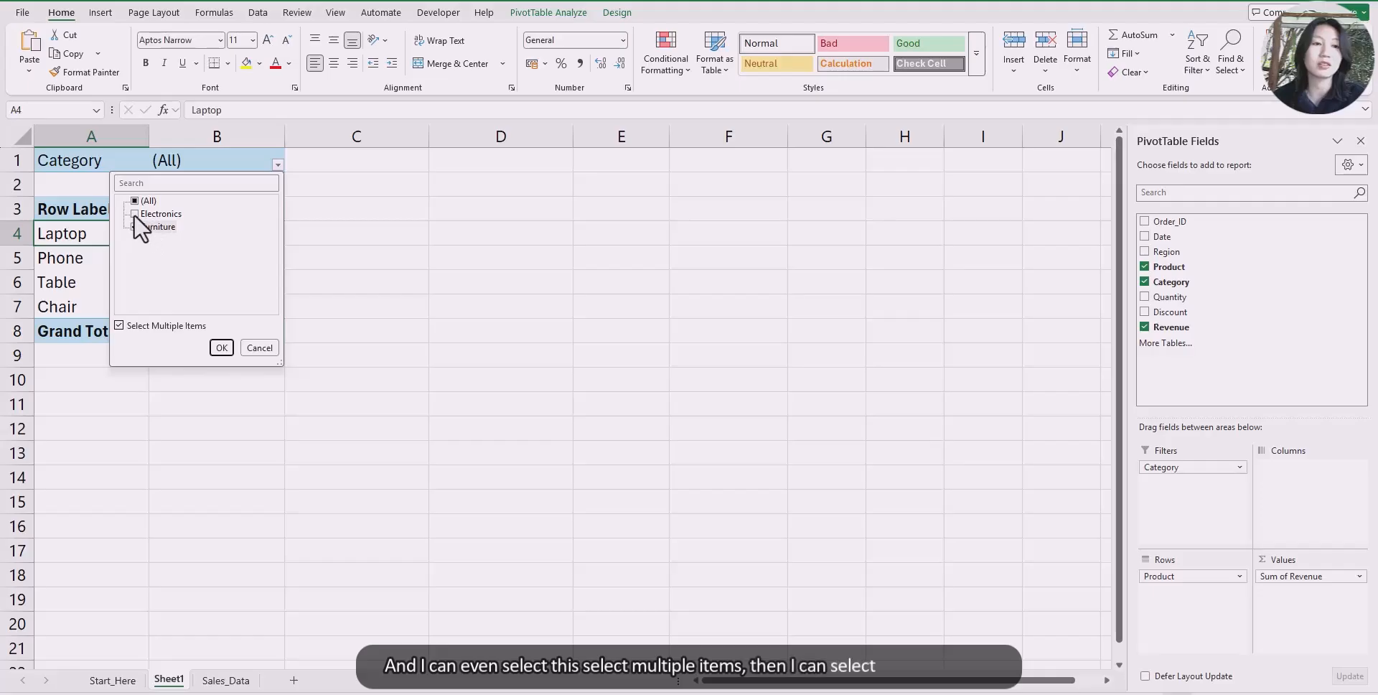
click(119, 325)
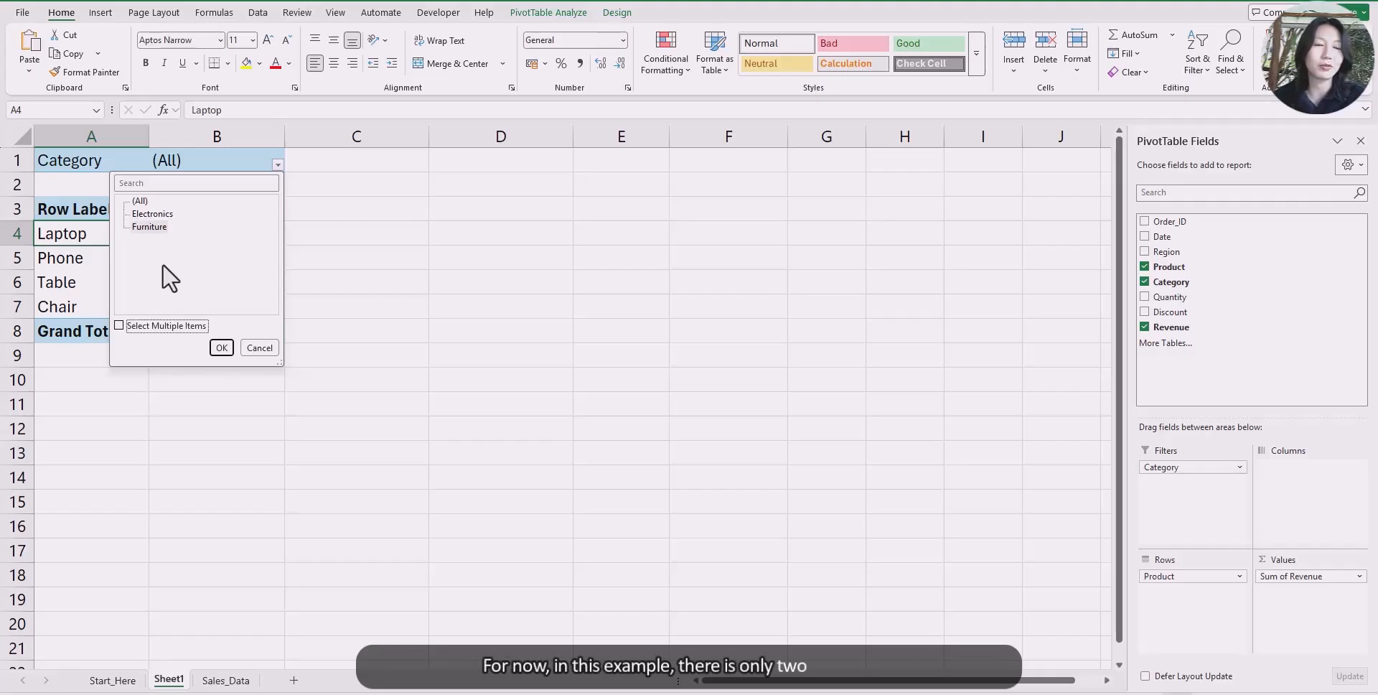
click(119, 325)
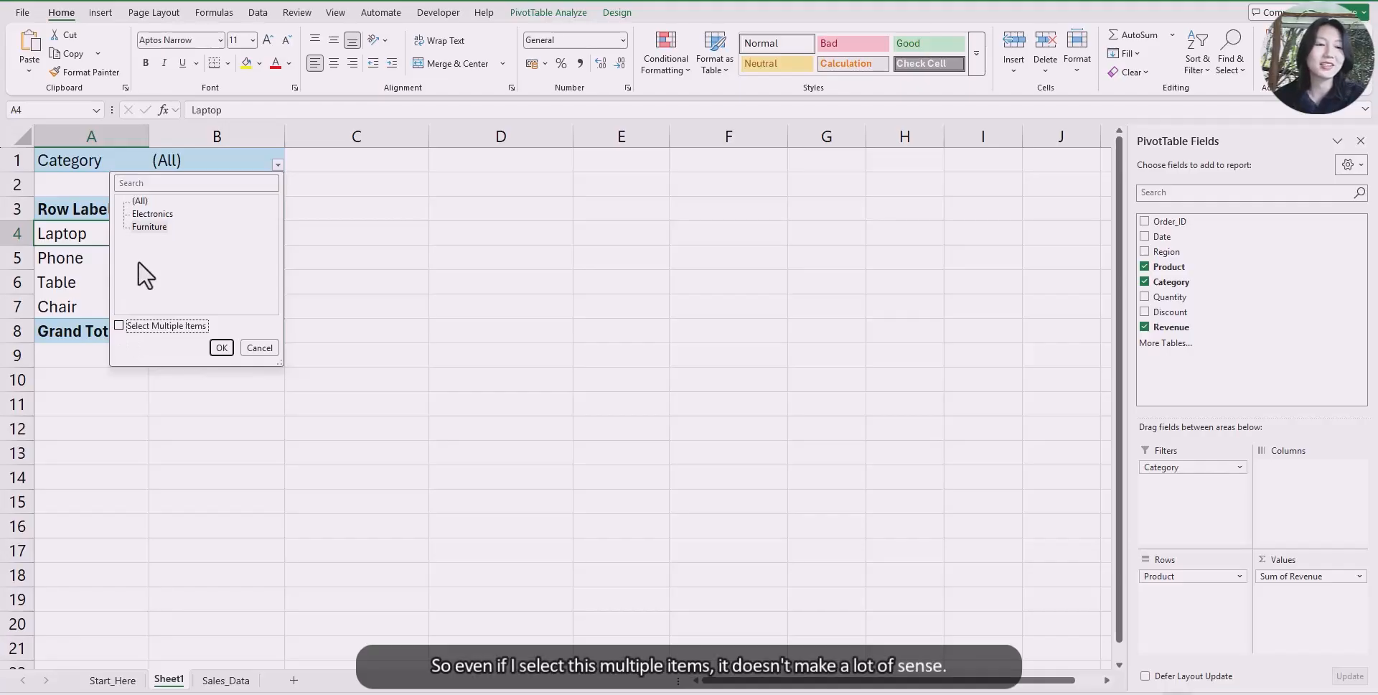
click(152, 213)
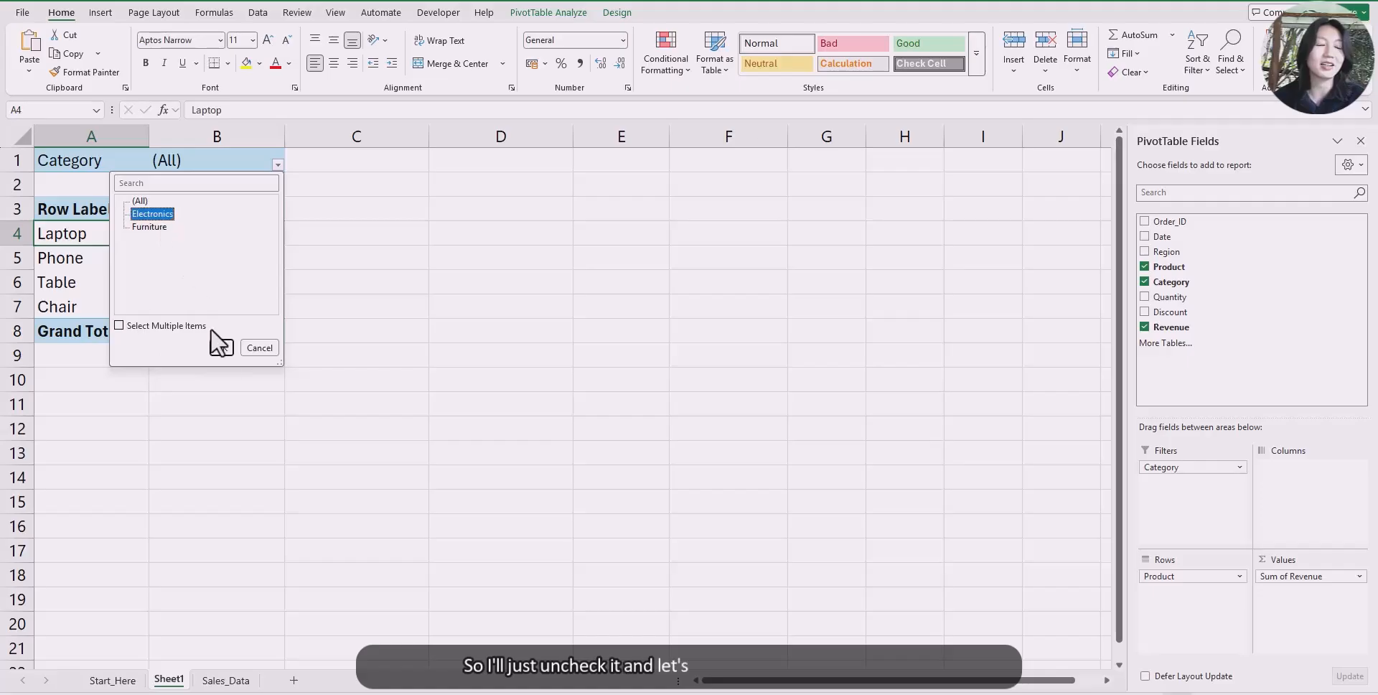
click(221, 347)
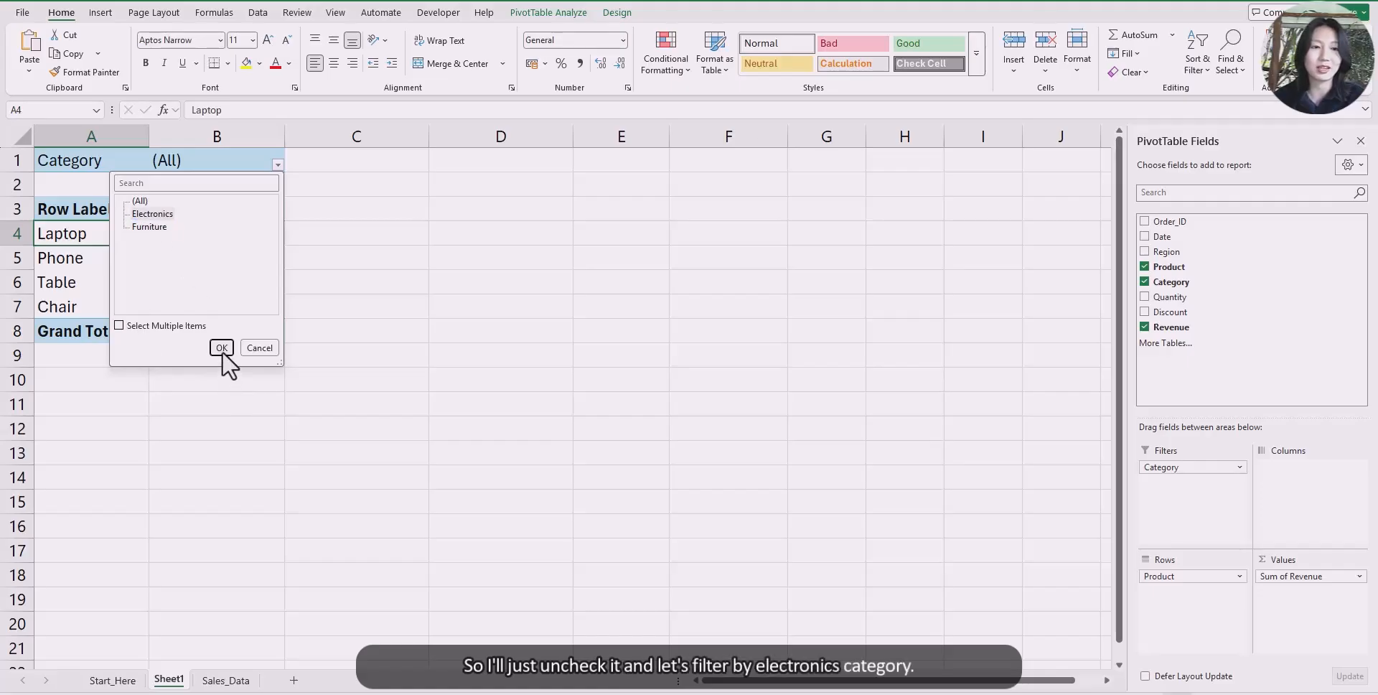
click(222, 351)
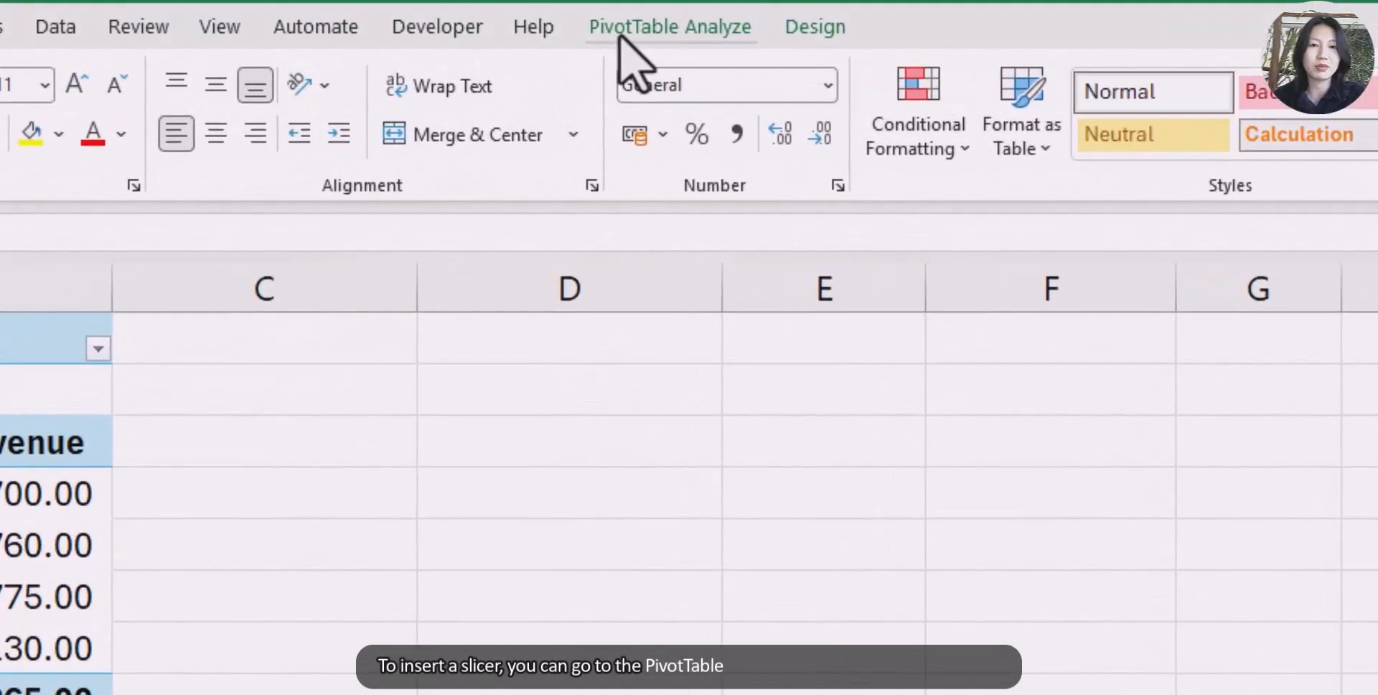
Insert a slicer for the Category field of the pivot table
click(622, 34)
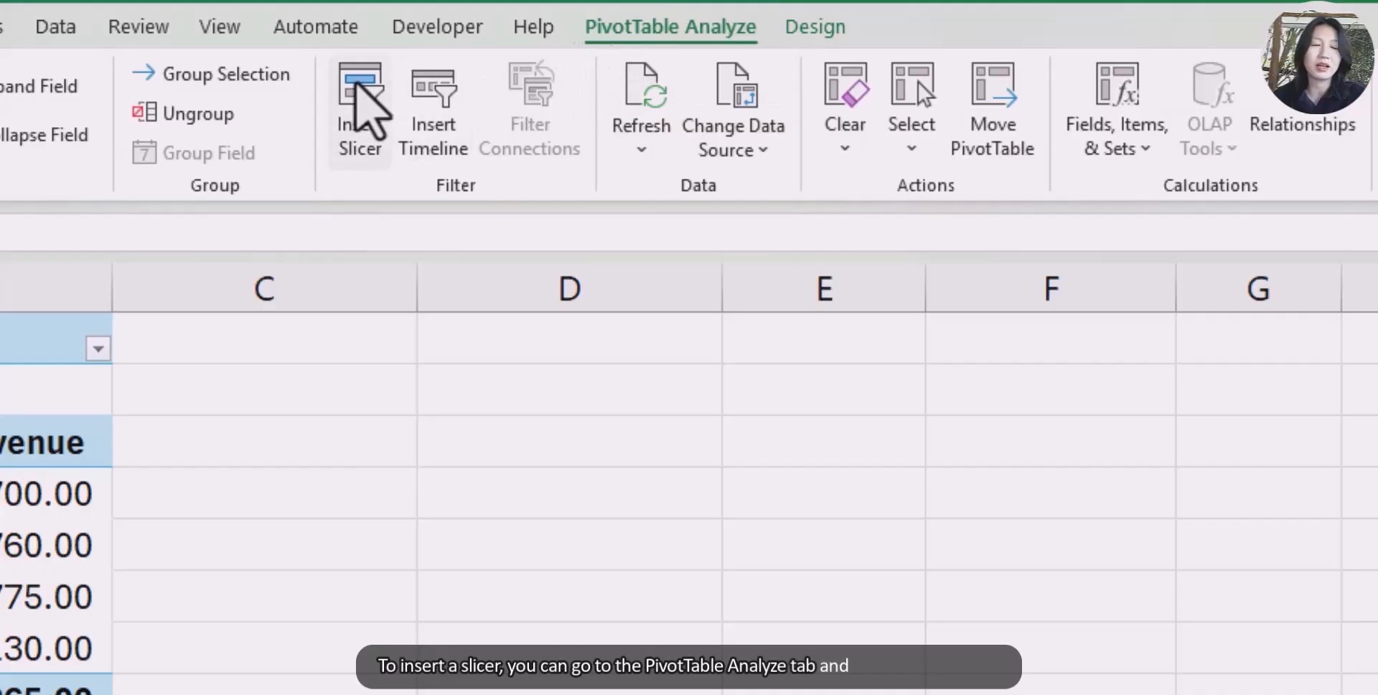
click(359, 101)
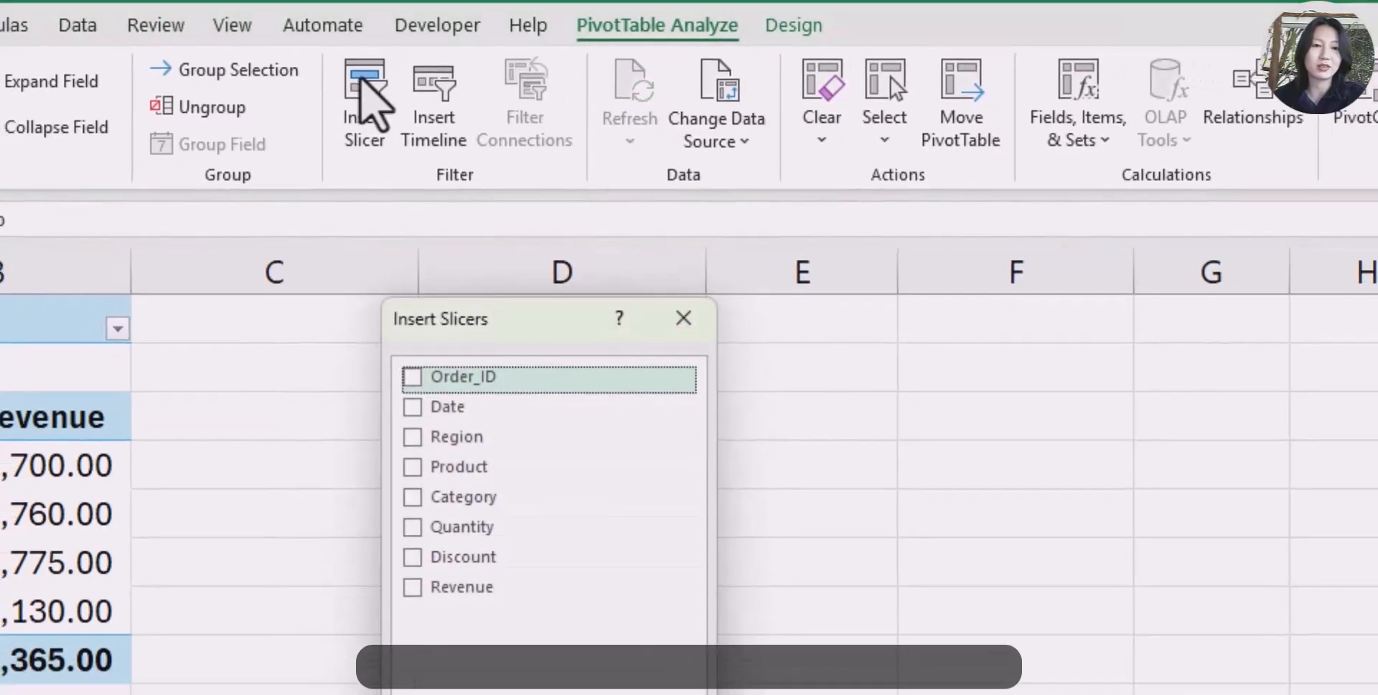
click(410, 527)
click(422, 292)
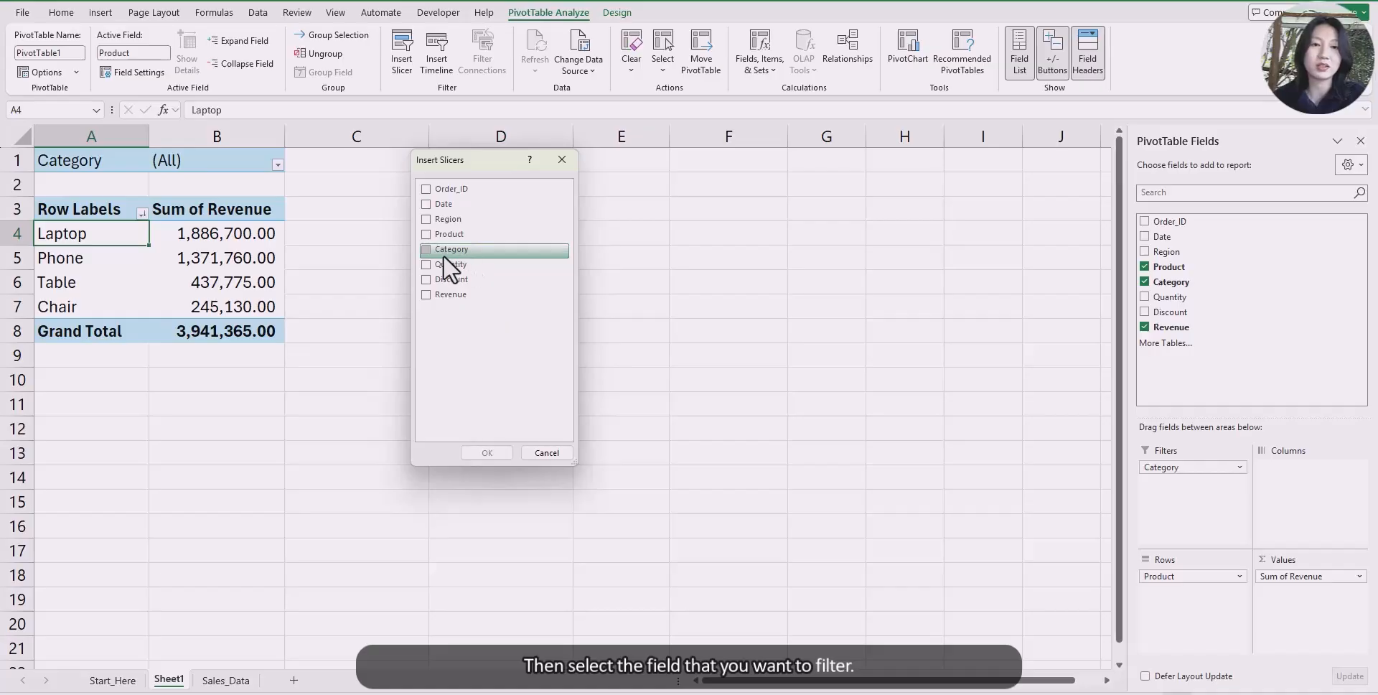
click(425, 249)
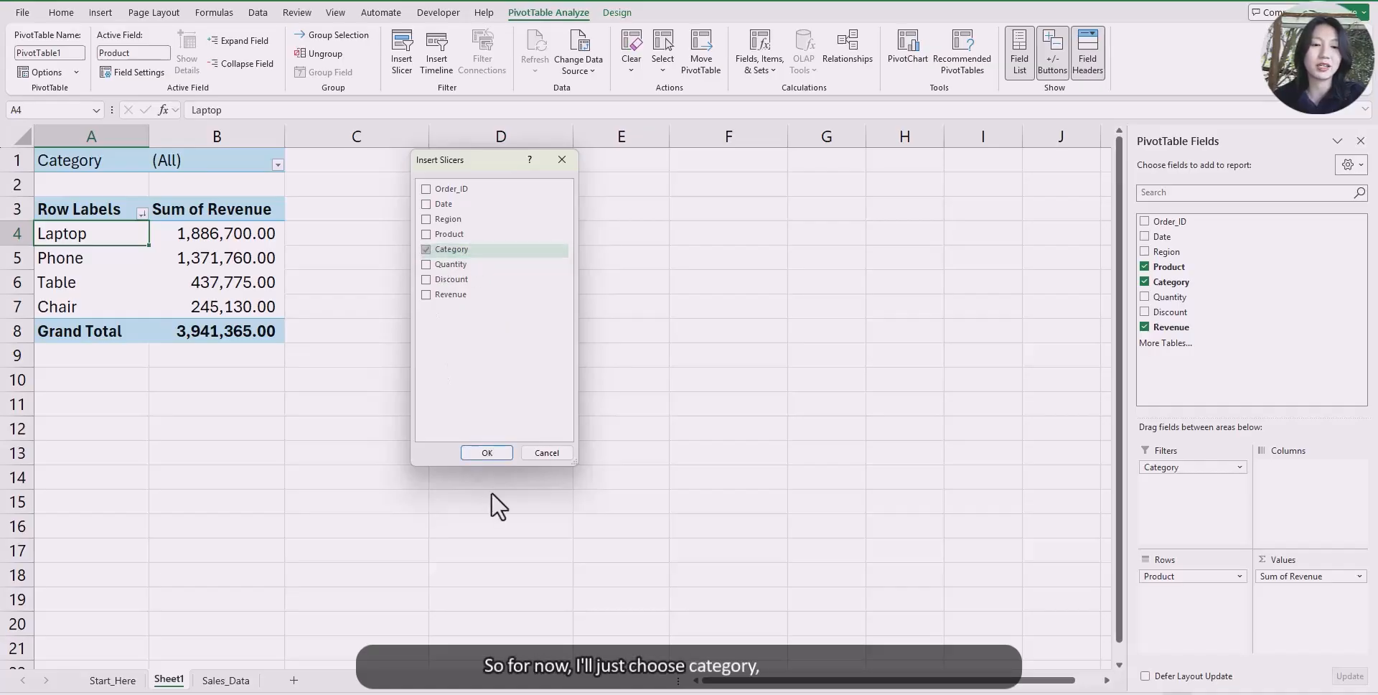
click(487, 452)
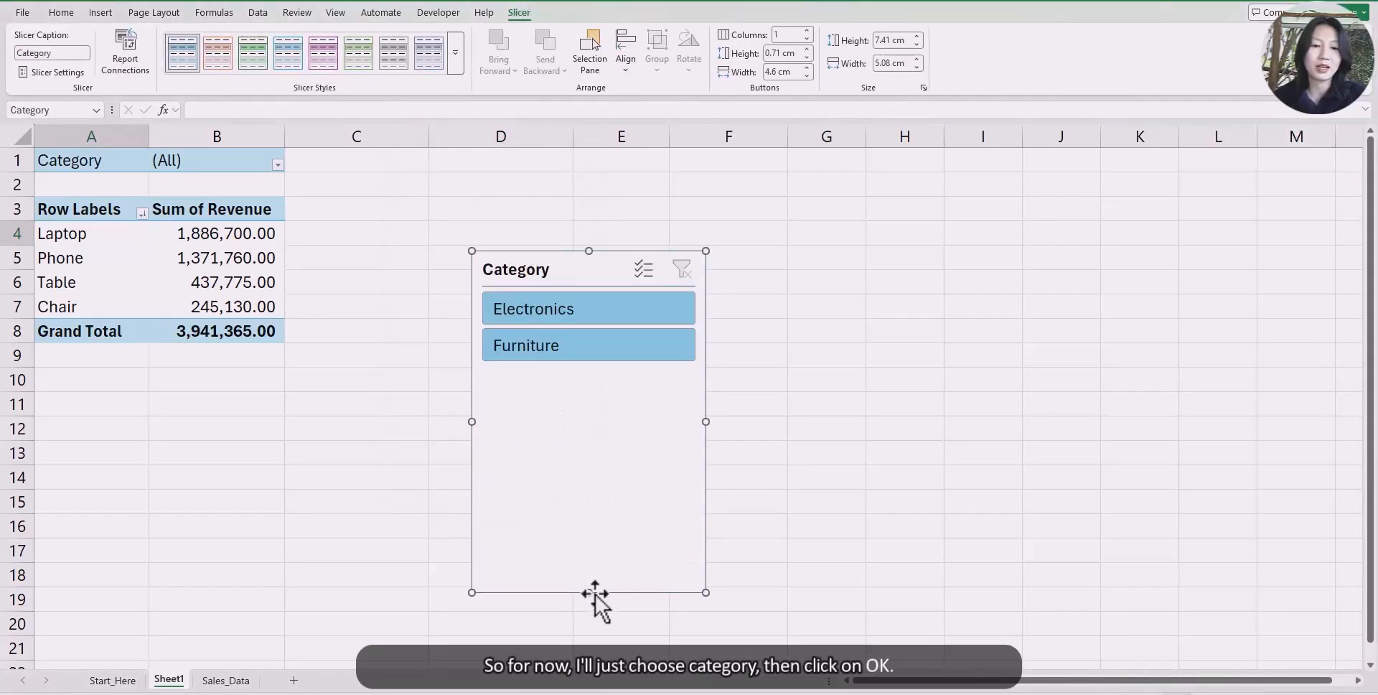
Shorten the Category slicer to a height of about 4.3 cm and place it beside the pivot table, over columns C and D
drag(588, 593, 595, 448)
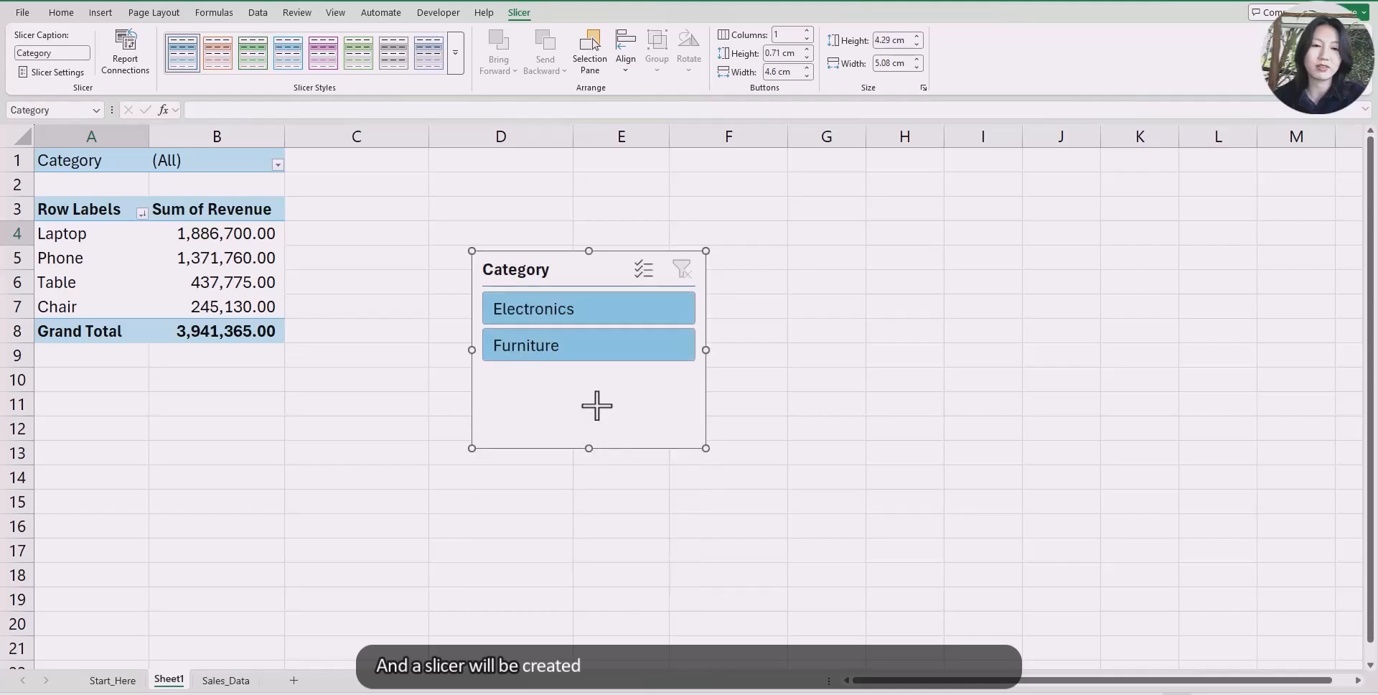
drag(591, 273, 441, 183)
Switch the Category slicer between Electronics and Furniture to filter the pivot table, and clear the slicer filter
click(416, 219)
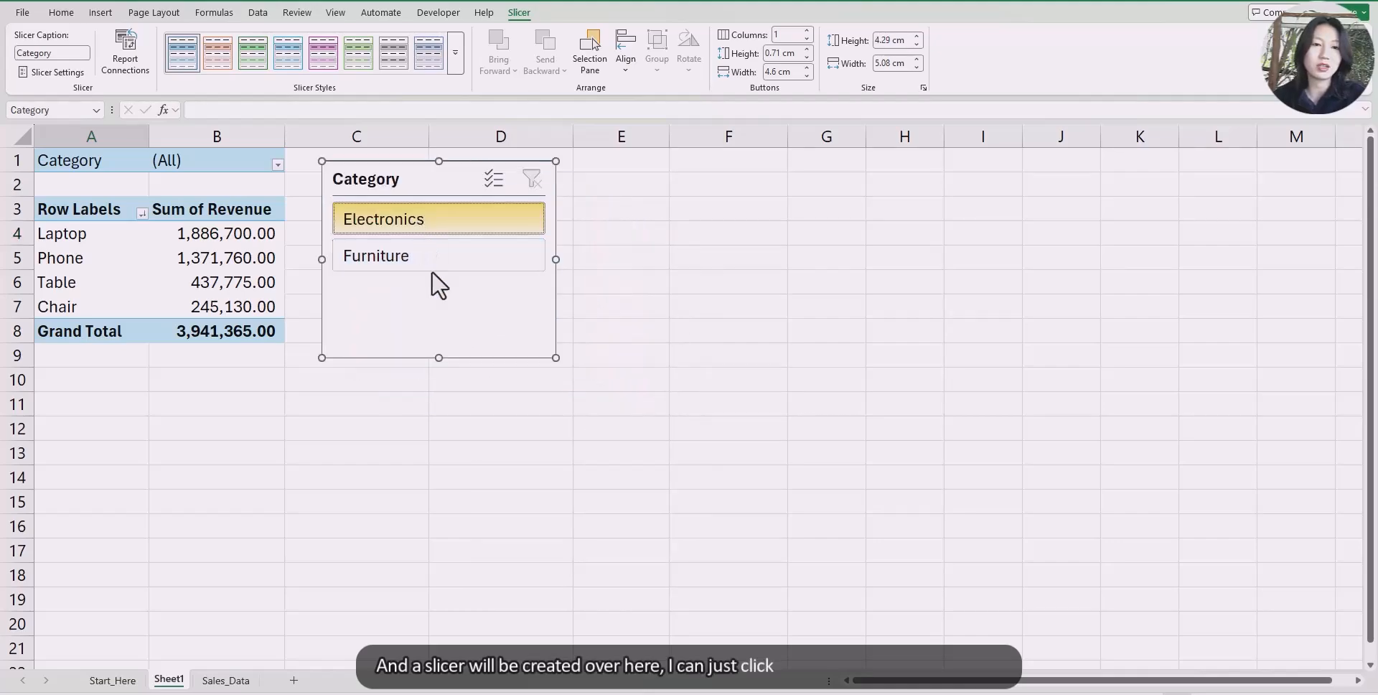
click(397, 267)
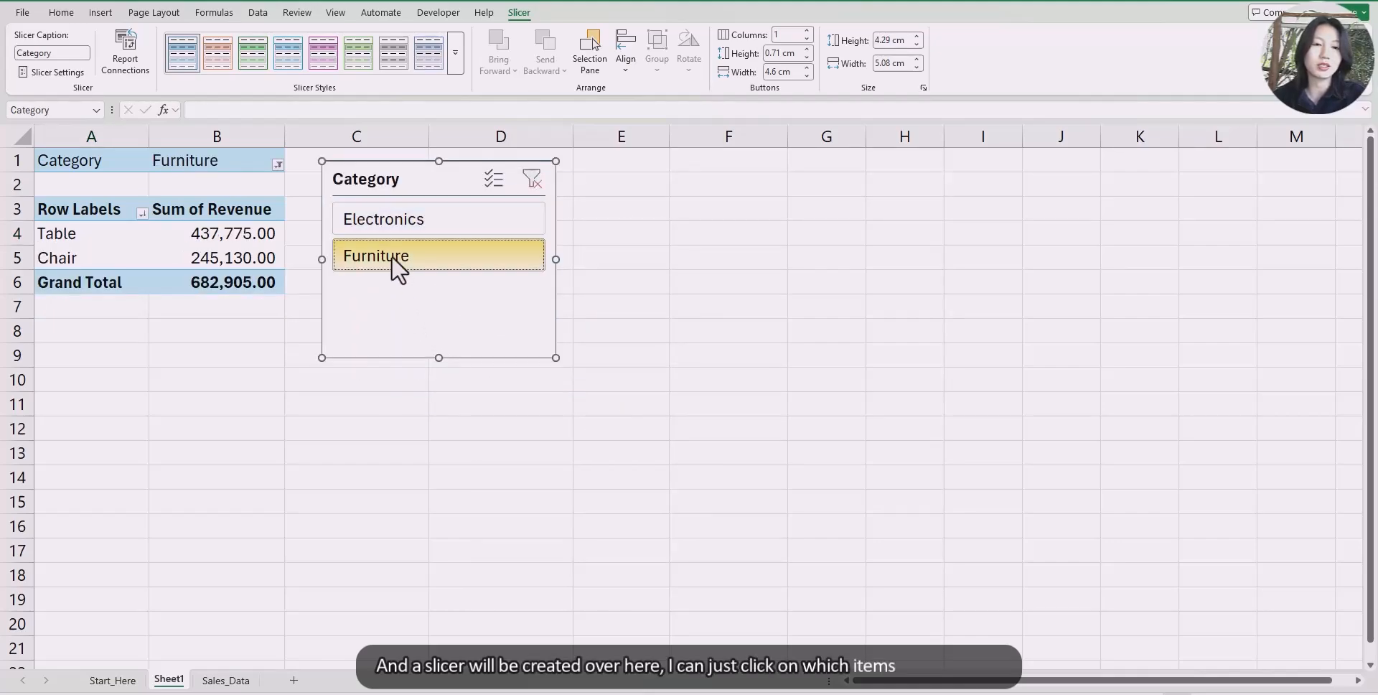
click(428, 227)
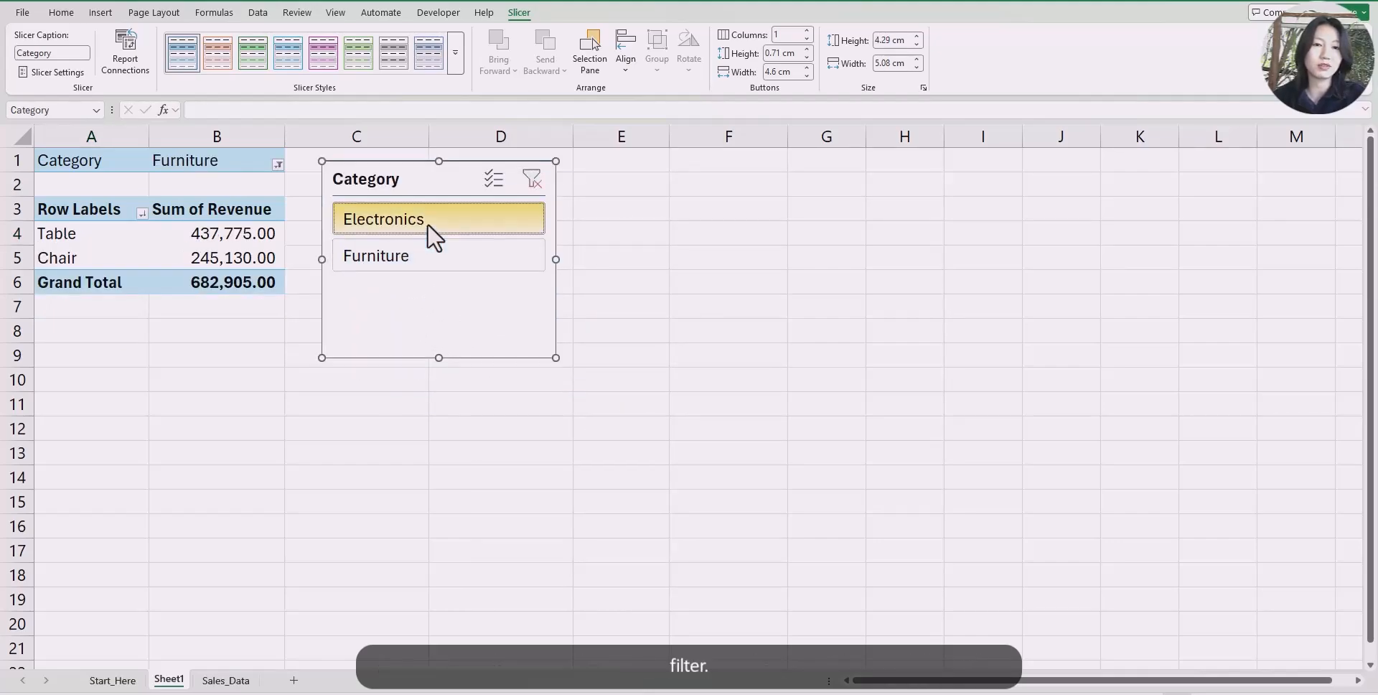
click(531, 184)
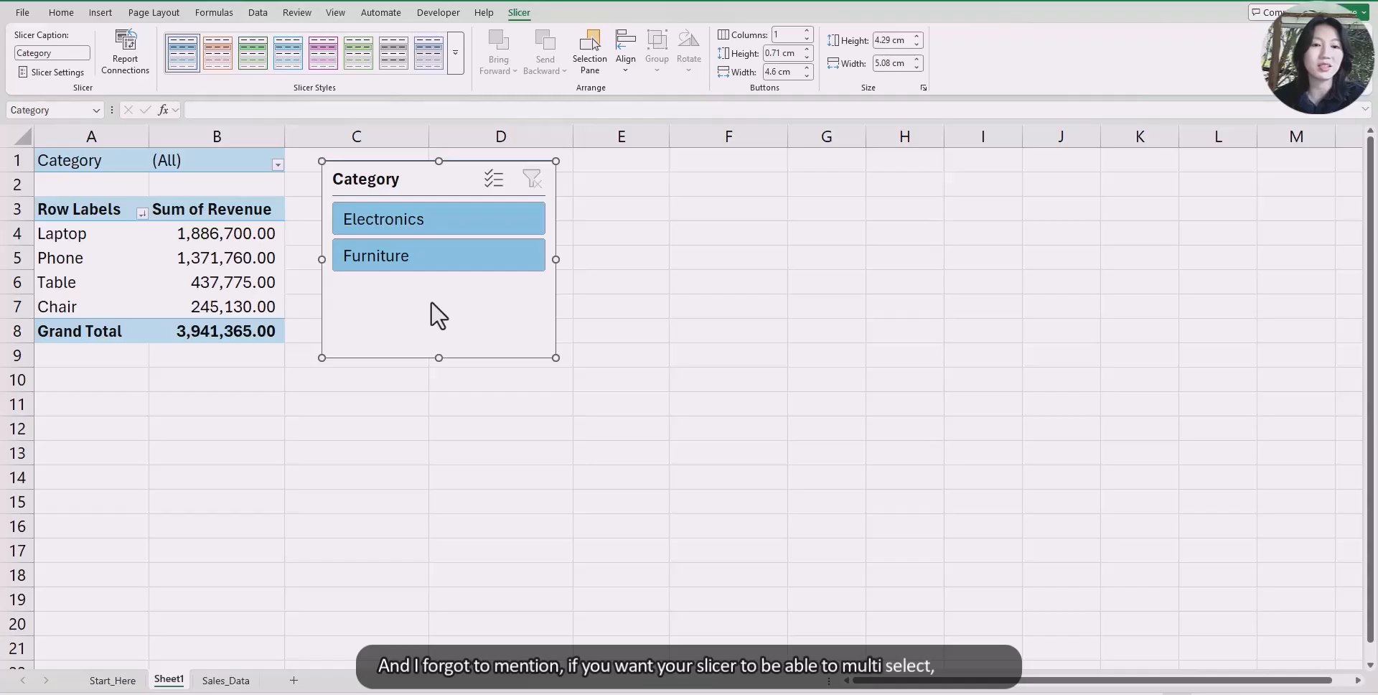
Turn on multi-select in the Category slicer, deselect Electronics, and clear the slicer filter
click(494, 185)
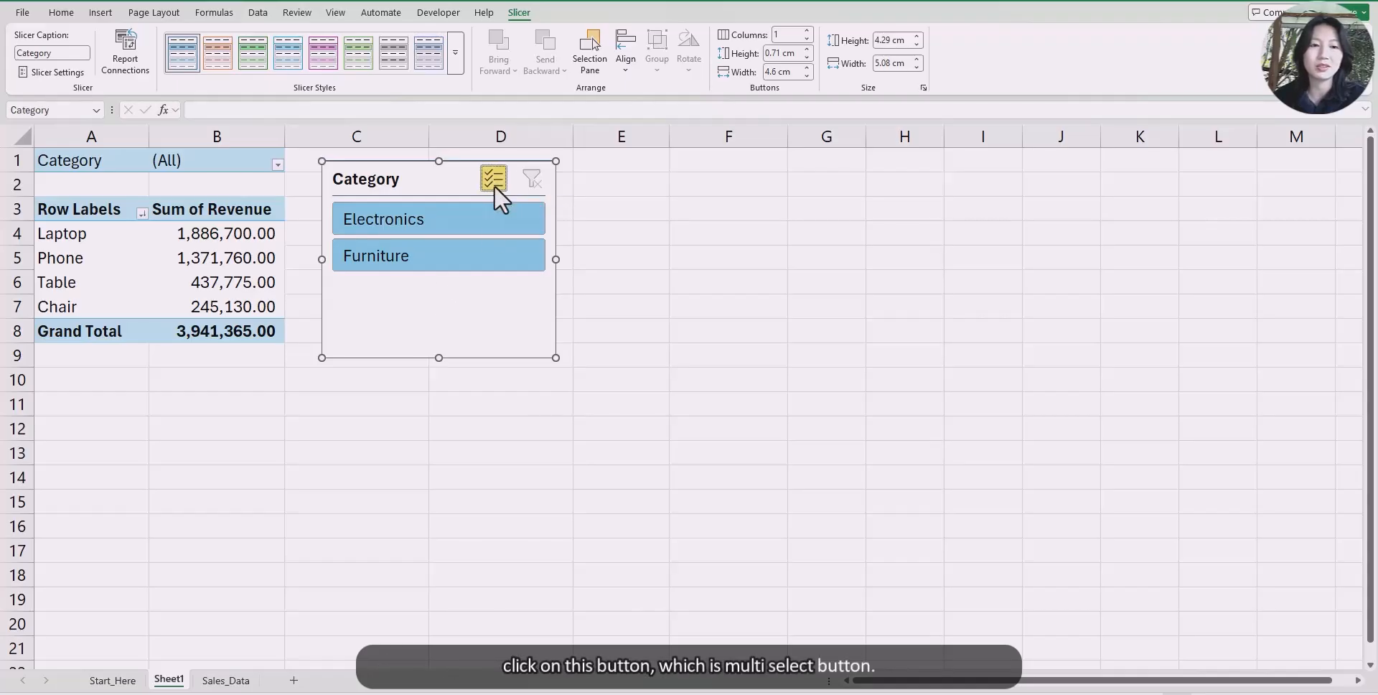
click(487, 216)
click(486, 222)
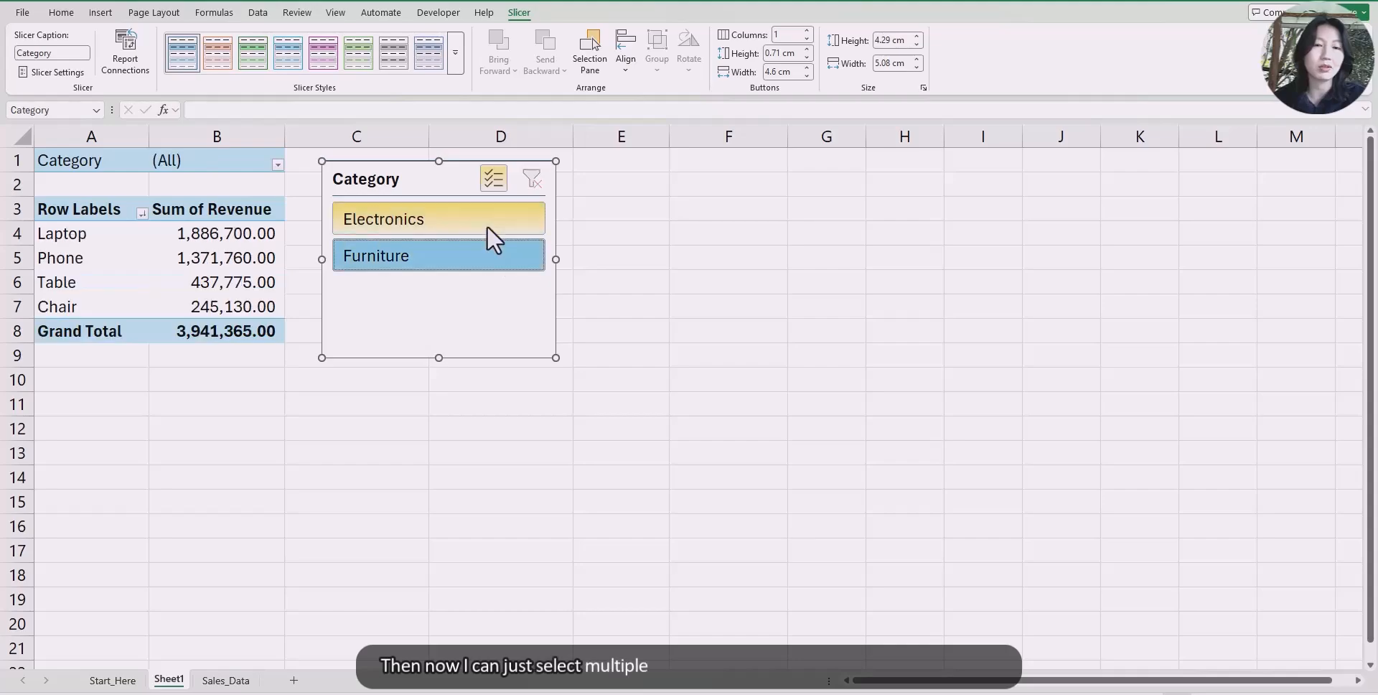
click(486, 225)
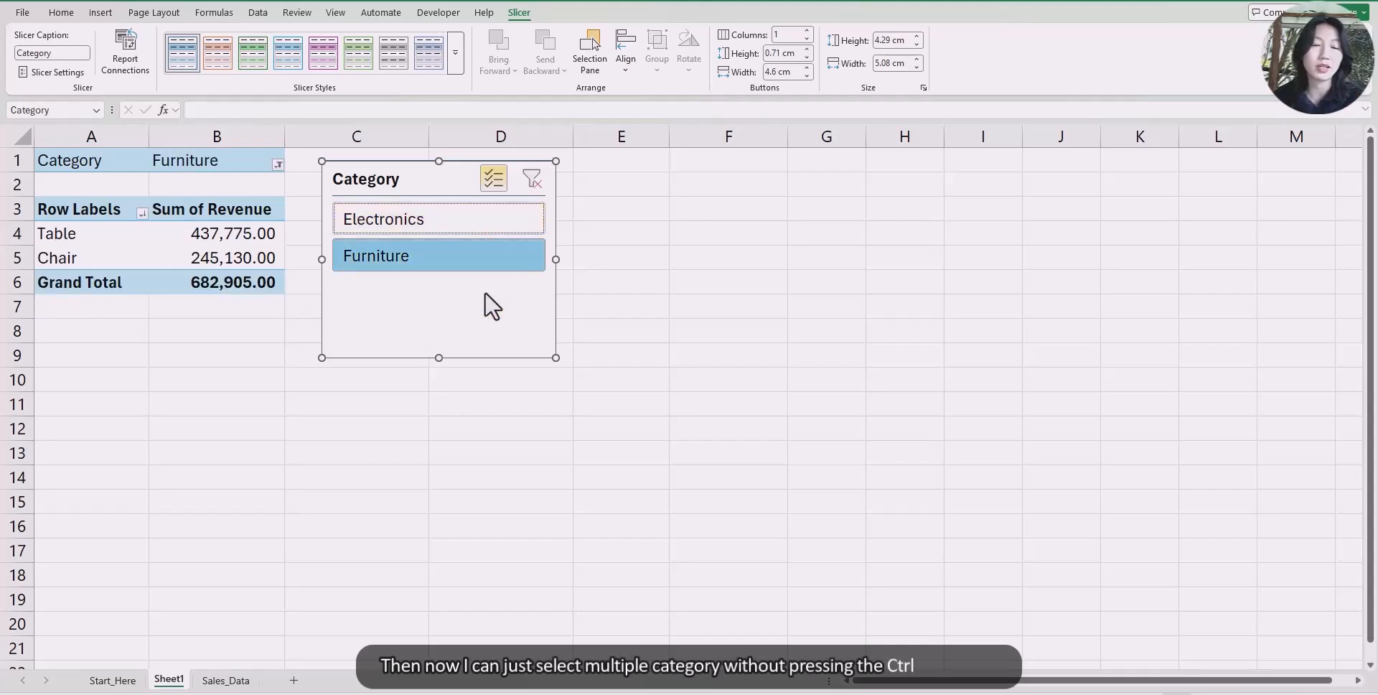
click(532, 178)
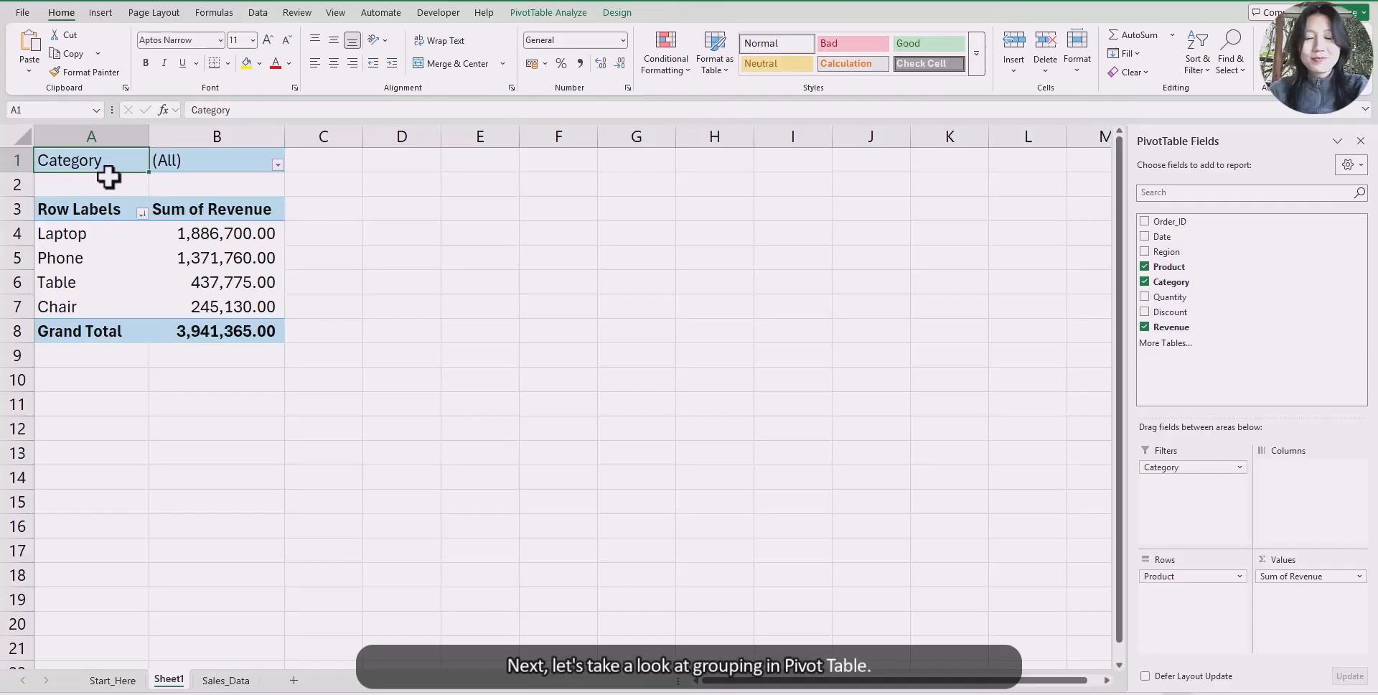
Remove Category from the pivot table filters and Product from the rows, and add Date as the row field
drag(1172, 468, 1033, 502)
drag(1139, 576, 972, 538)
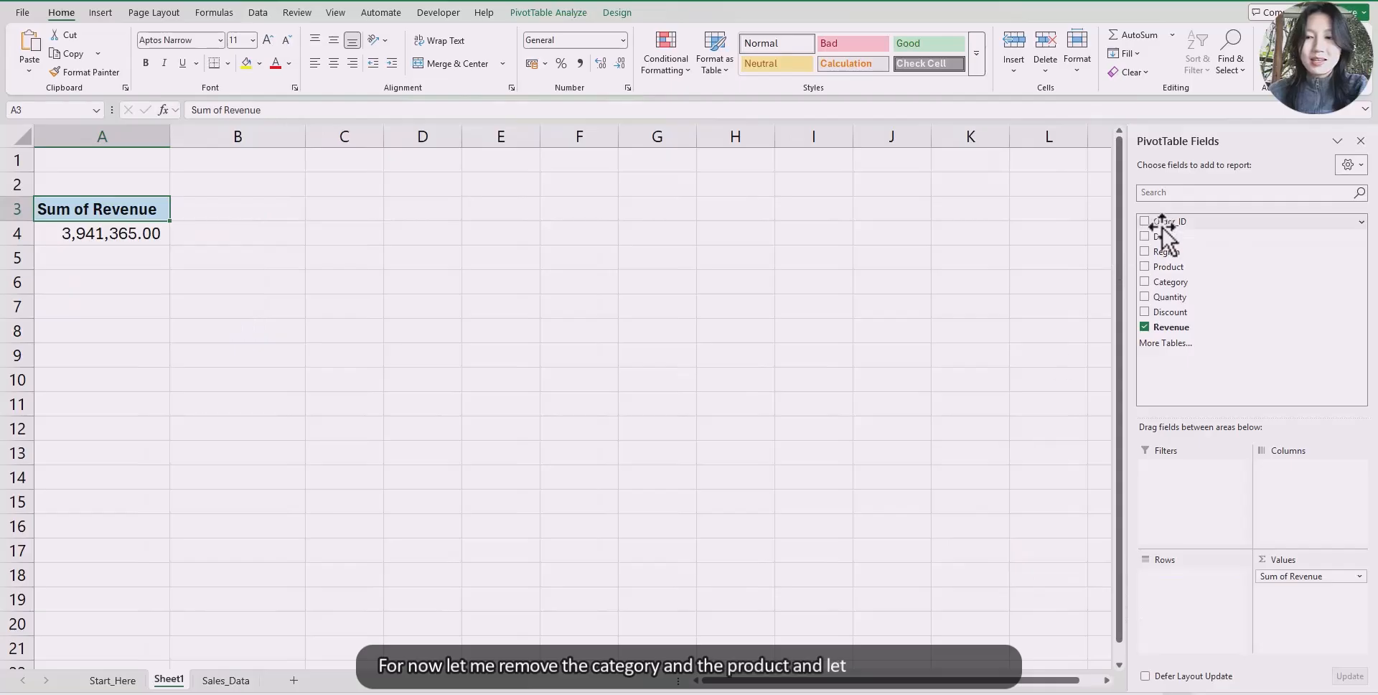
drag(1166, 235, 1200, 593)
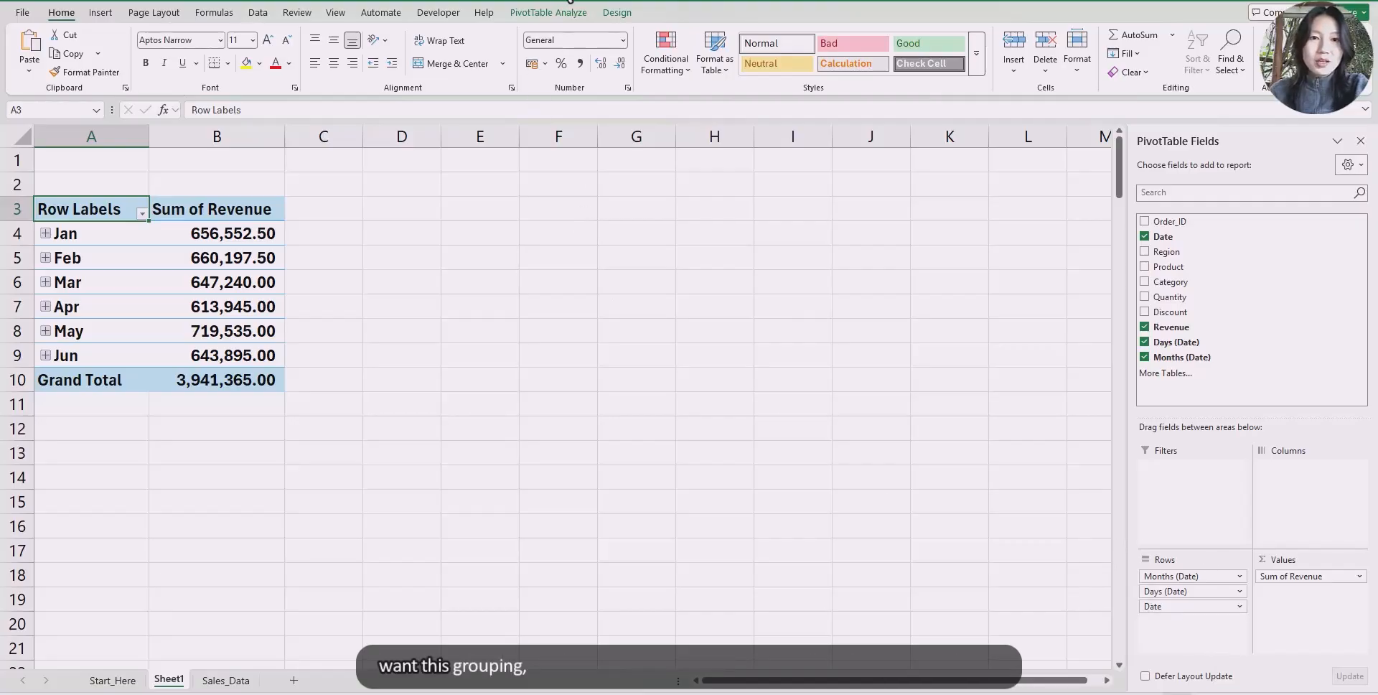
Group the pivot table's date row labels by Months only, leaving out Days
click(96, 235)
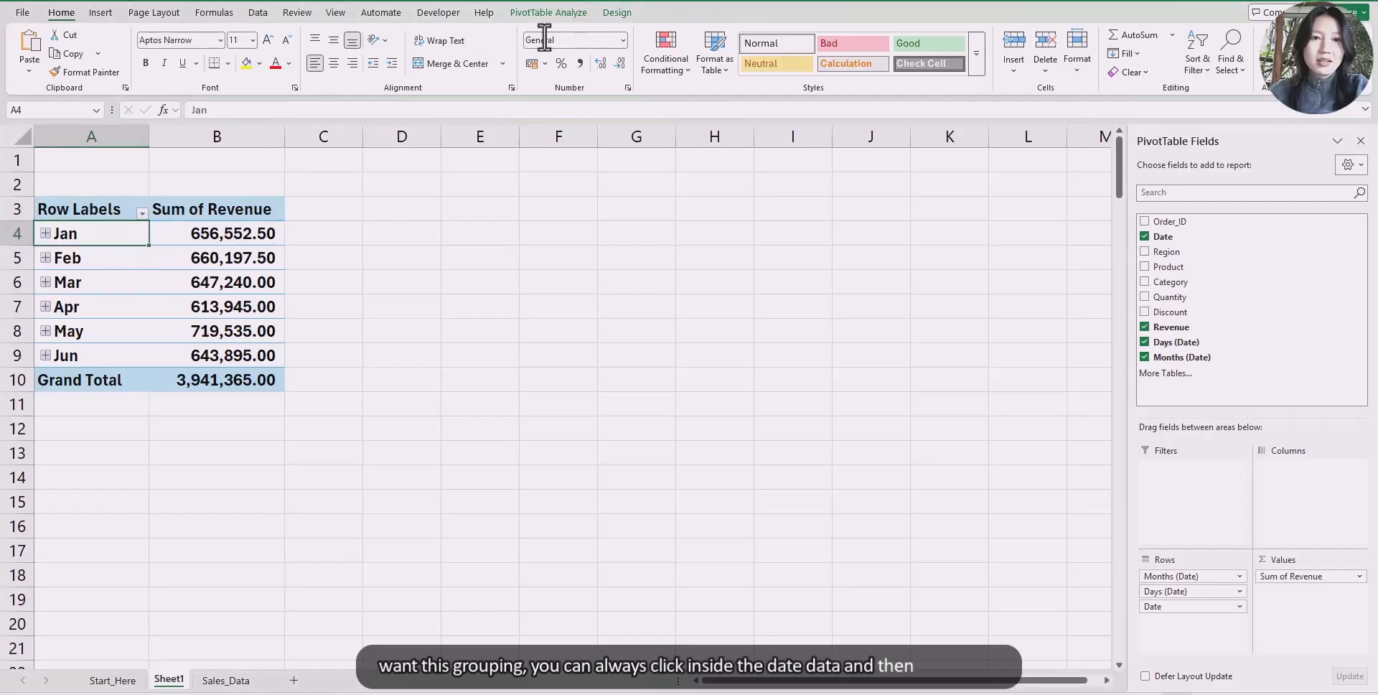
click(539, 13)
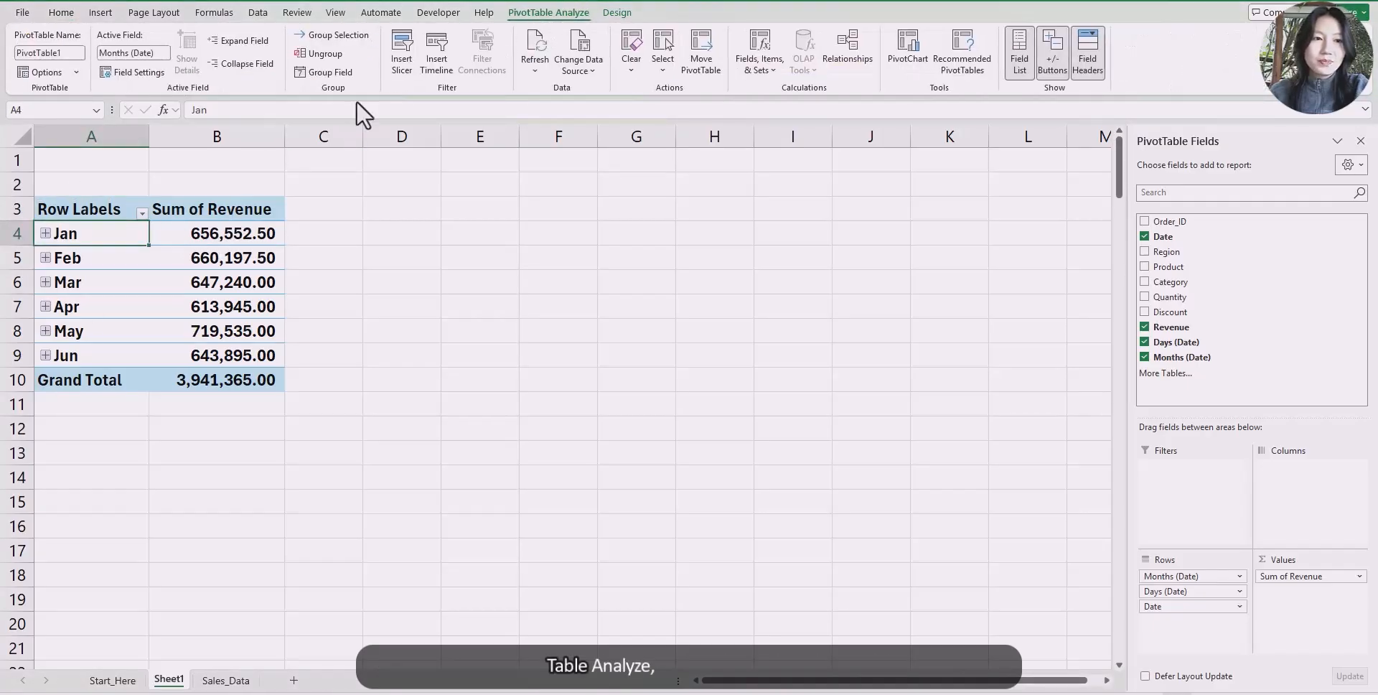
click(325, 73)
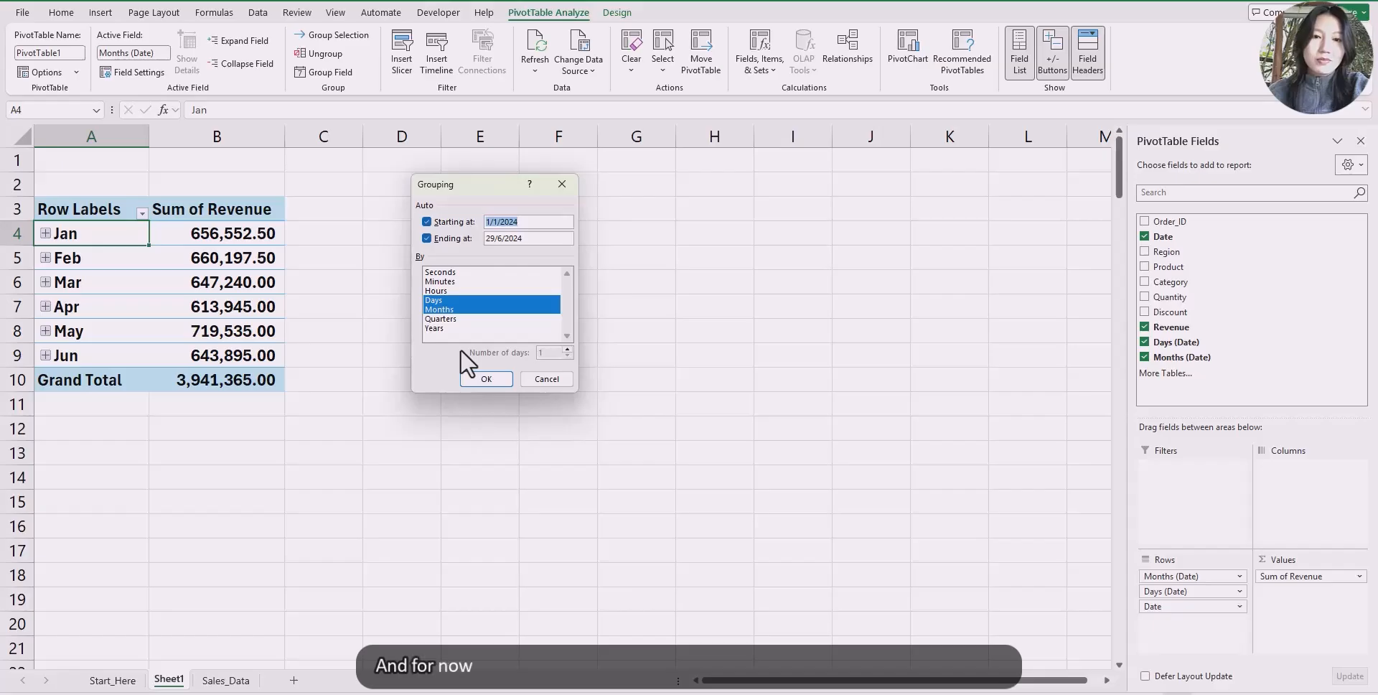
click(439, 302)
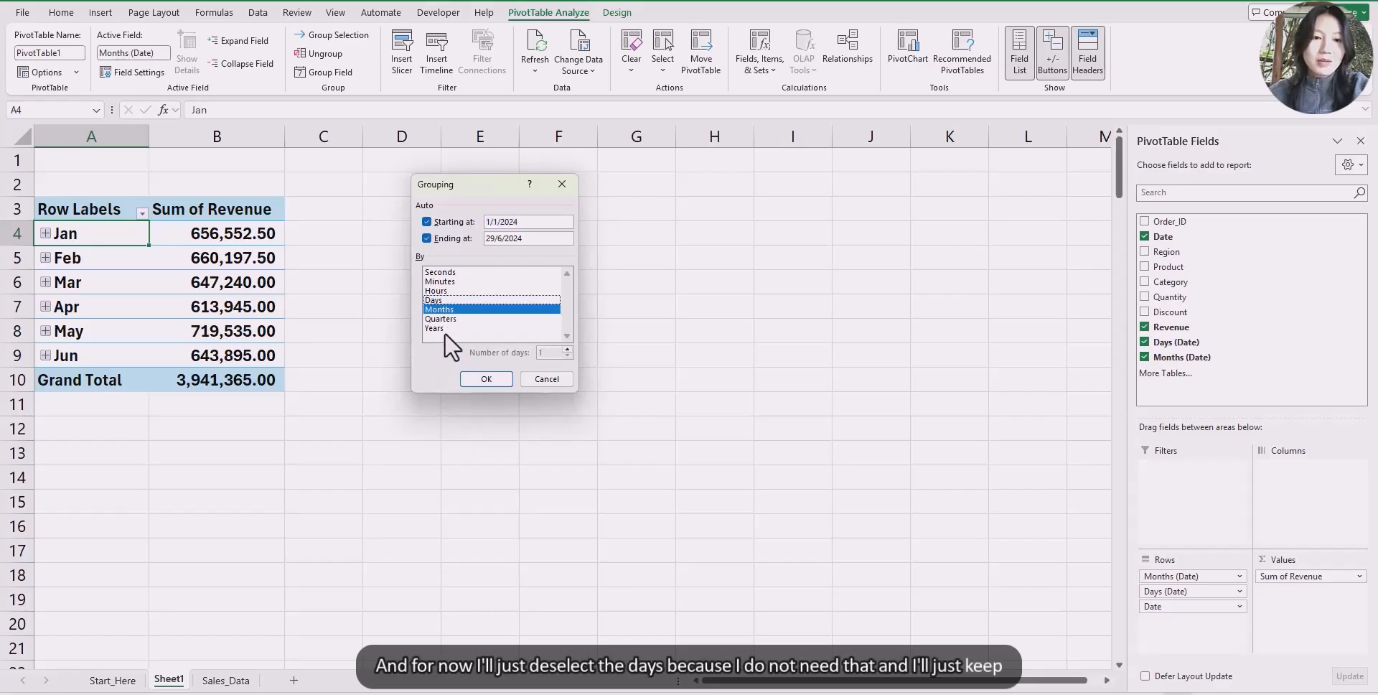
click(491, 377)
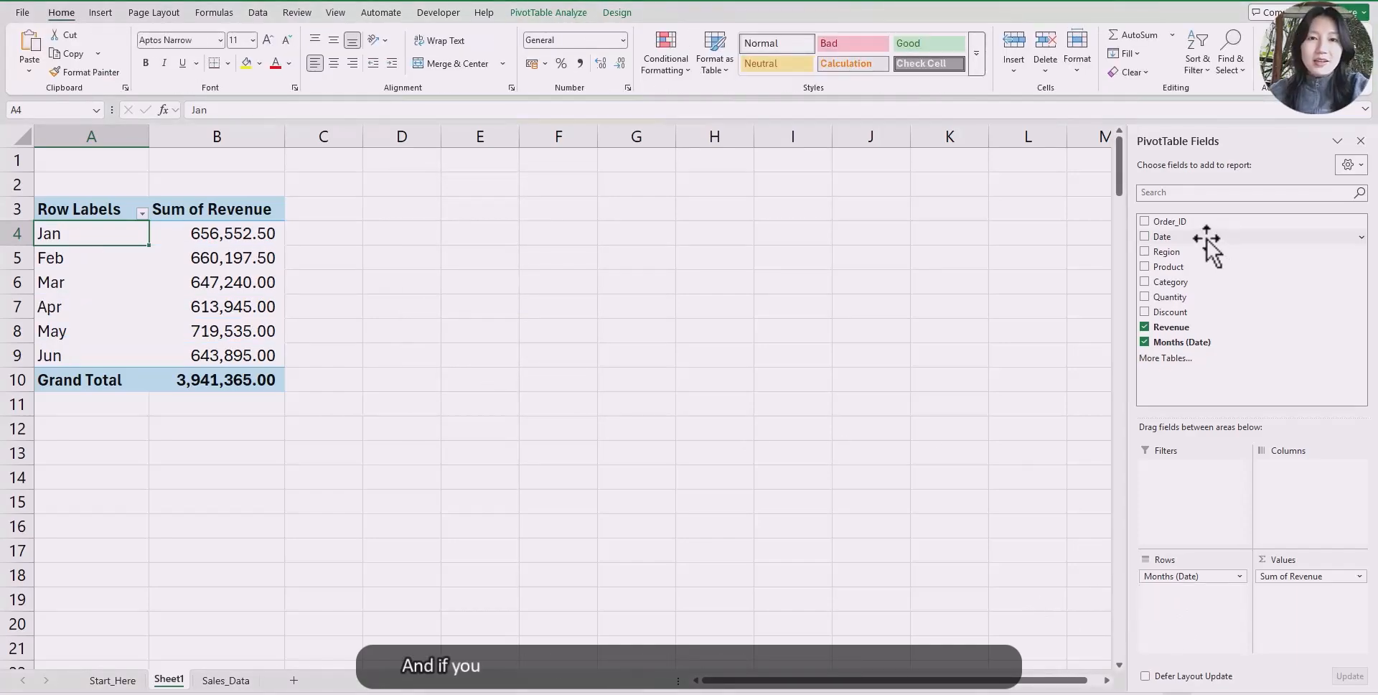
drag(1208, 246, 1061, 589)
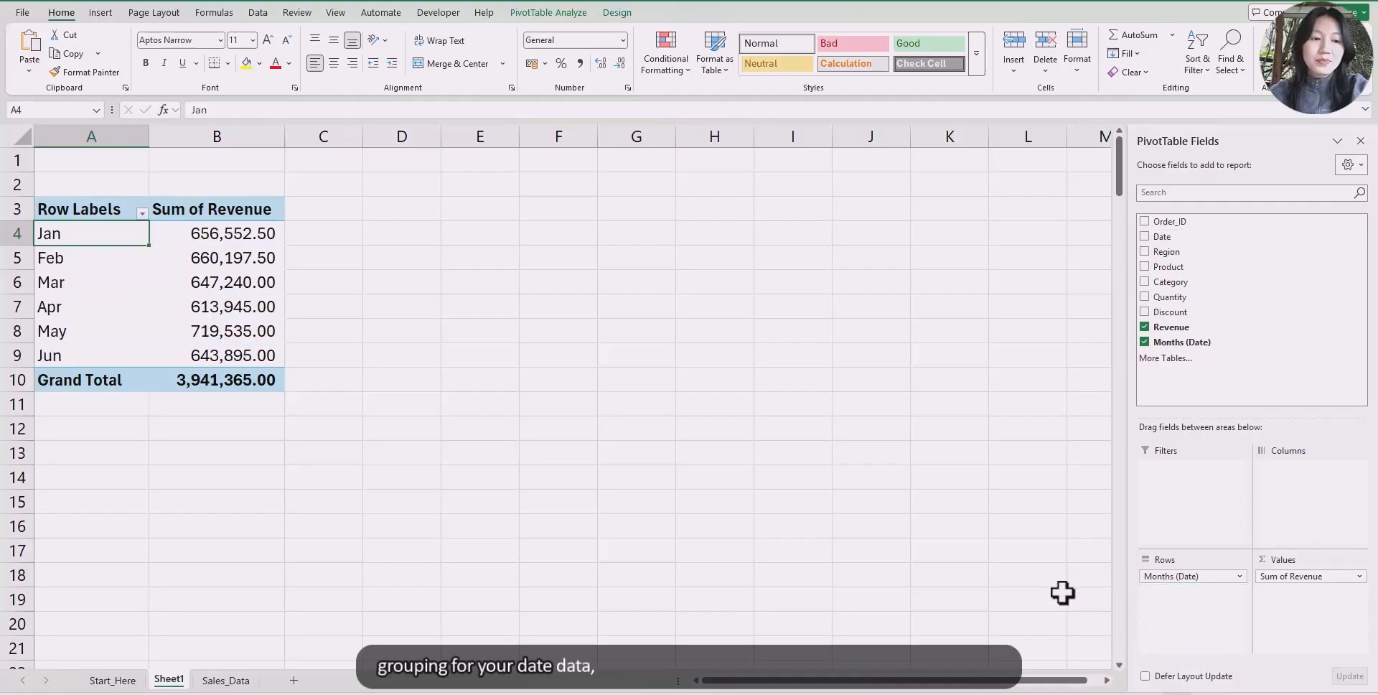
click(225, 679)
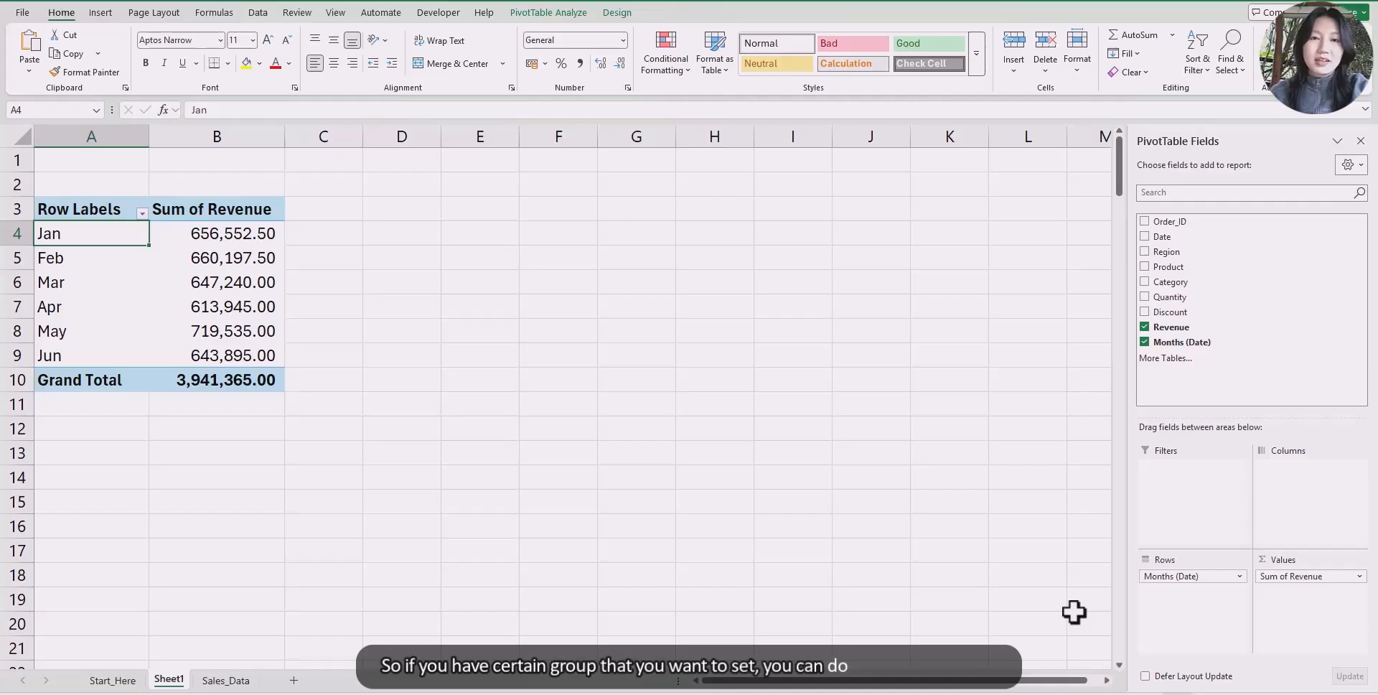
Replace the Months (Date) field in the pivot table rows with Product
drag(1206, 574, 975, 414)
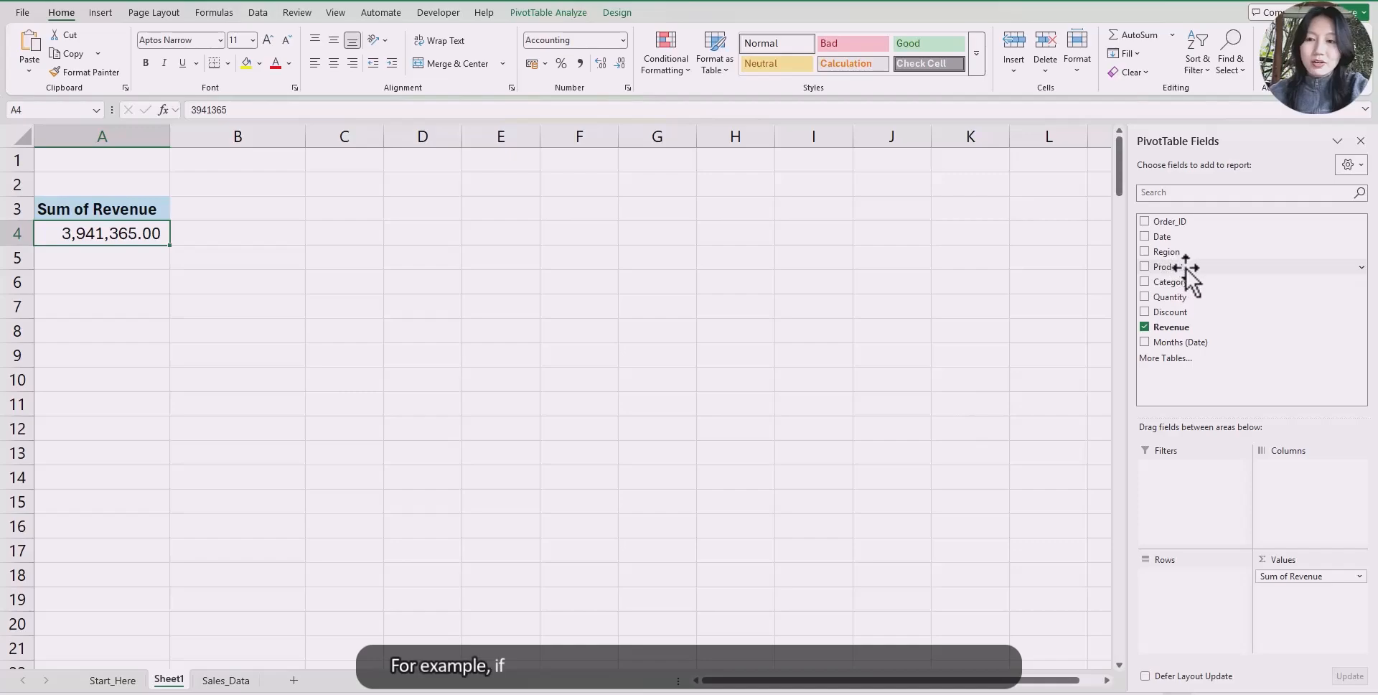
drag(1185, 269, 1193, 642)
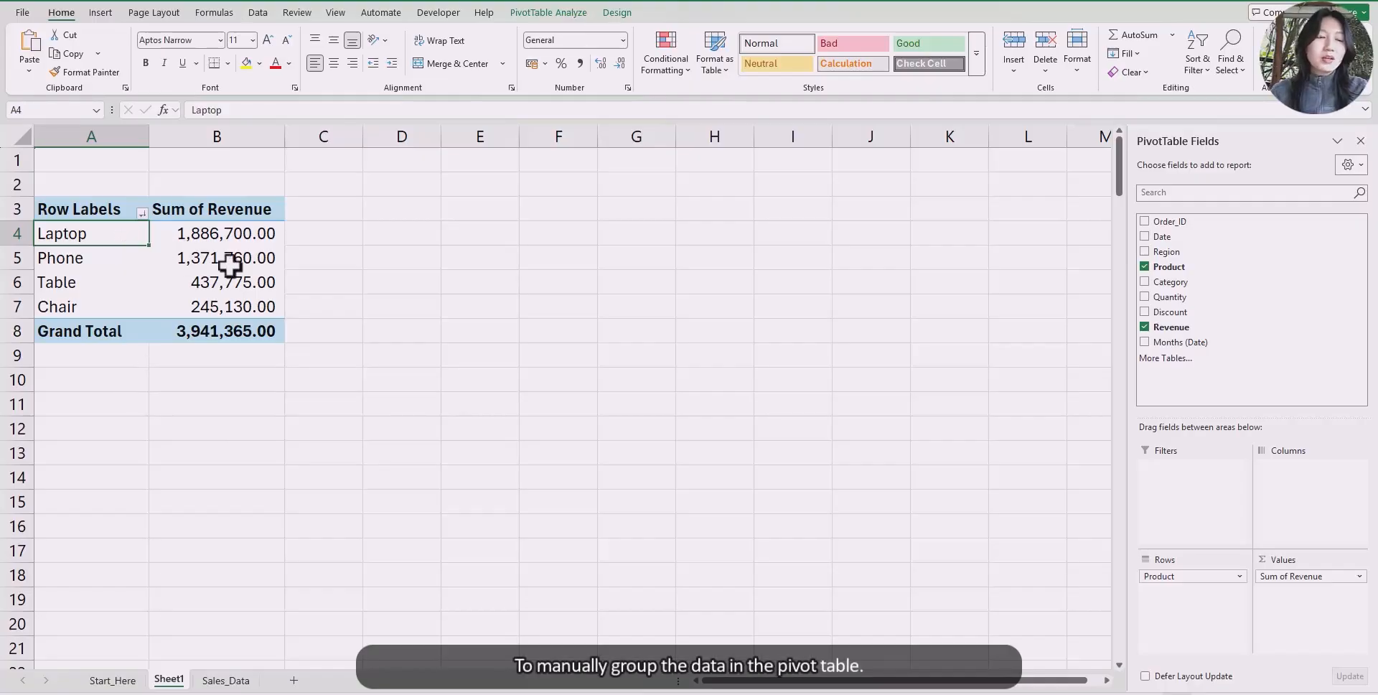
Group the Laptop and Phone row labels together
drag(123, 242, 123, 255)
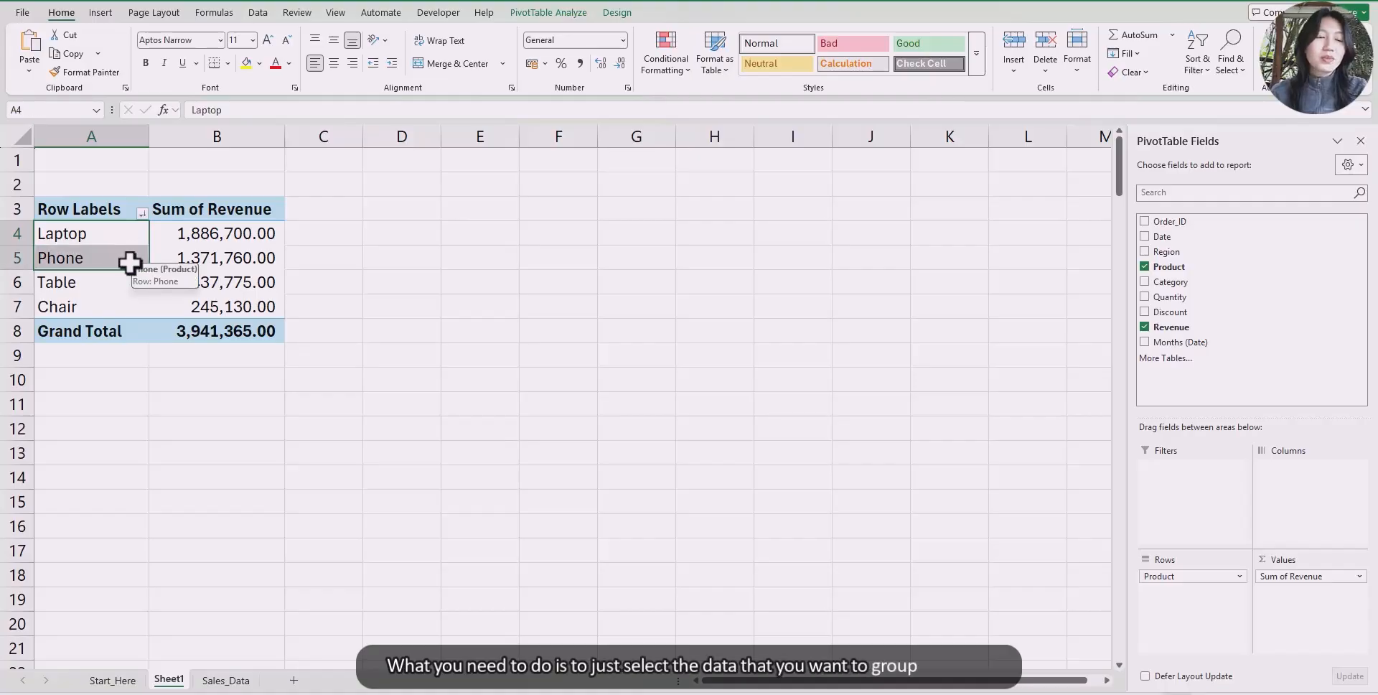
right_click(130, 263)
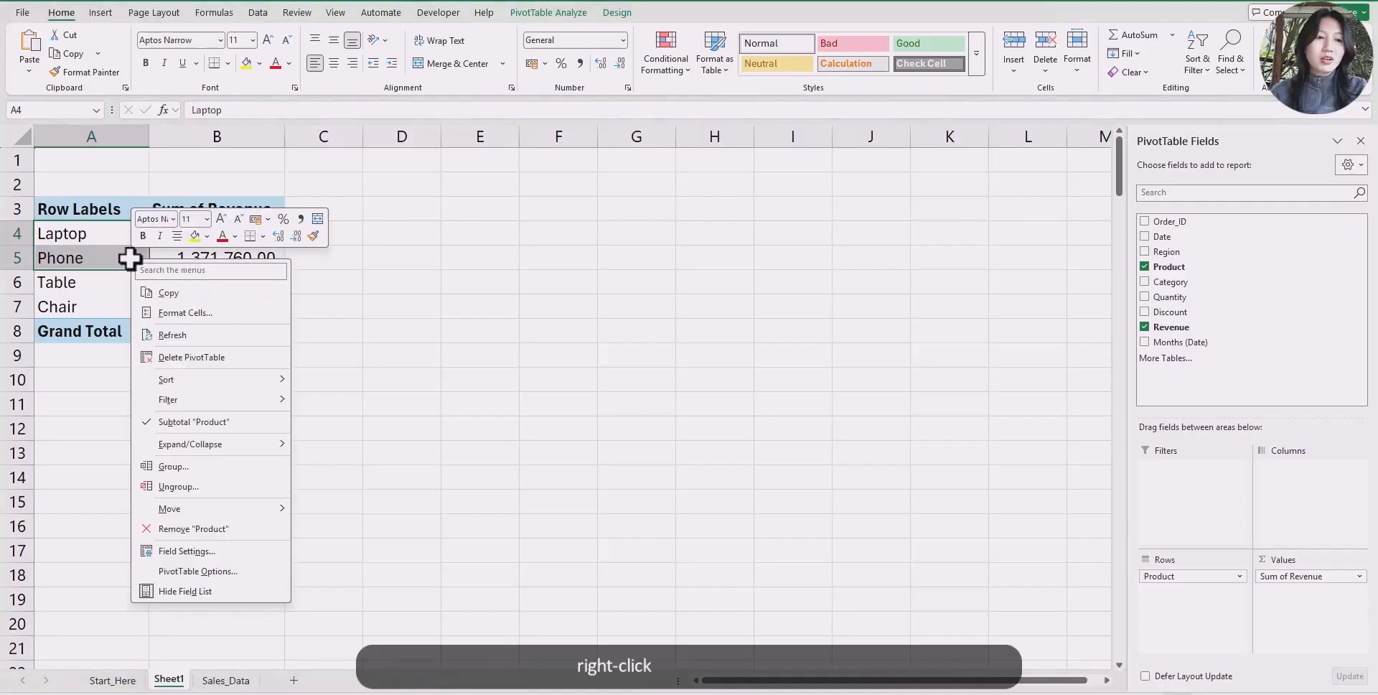
click(173, 468)
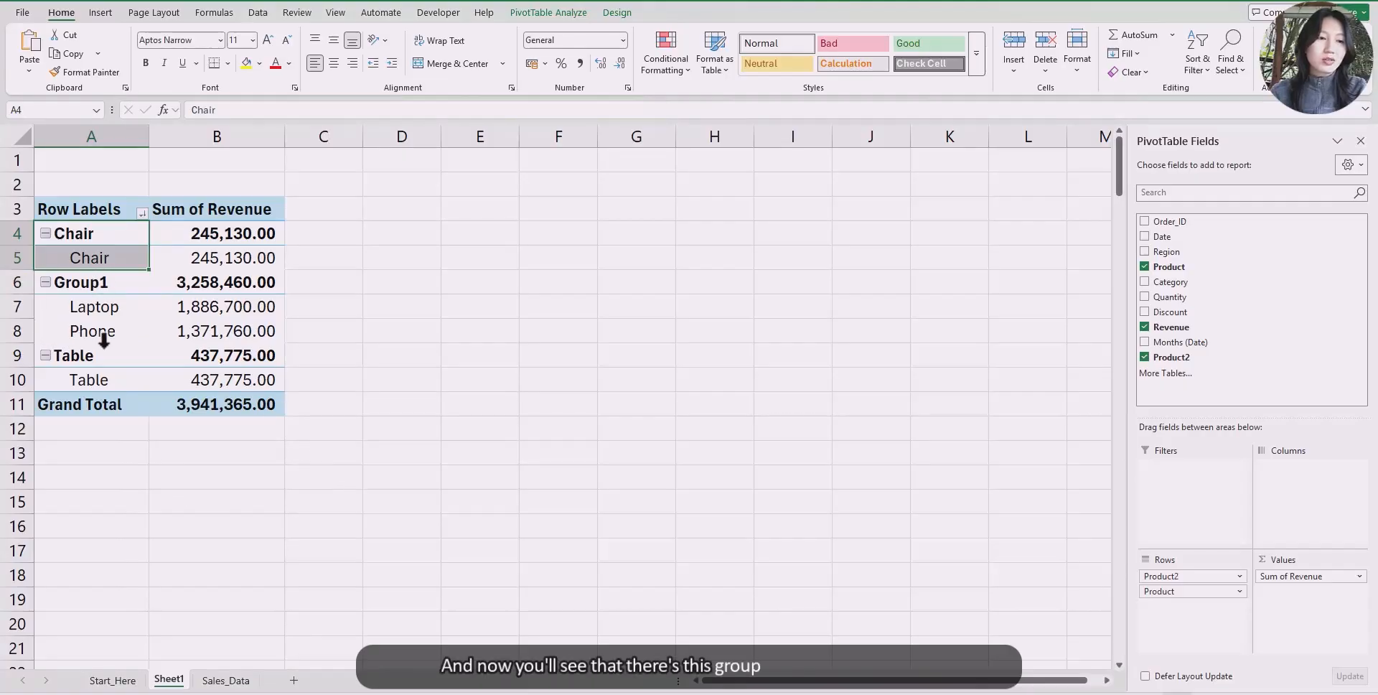
Rename the group holding Laptop and Phone to One
click(98, 282)
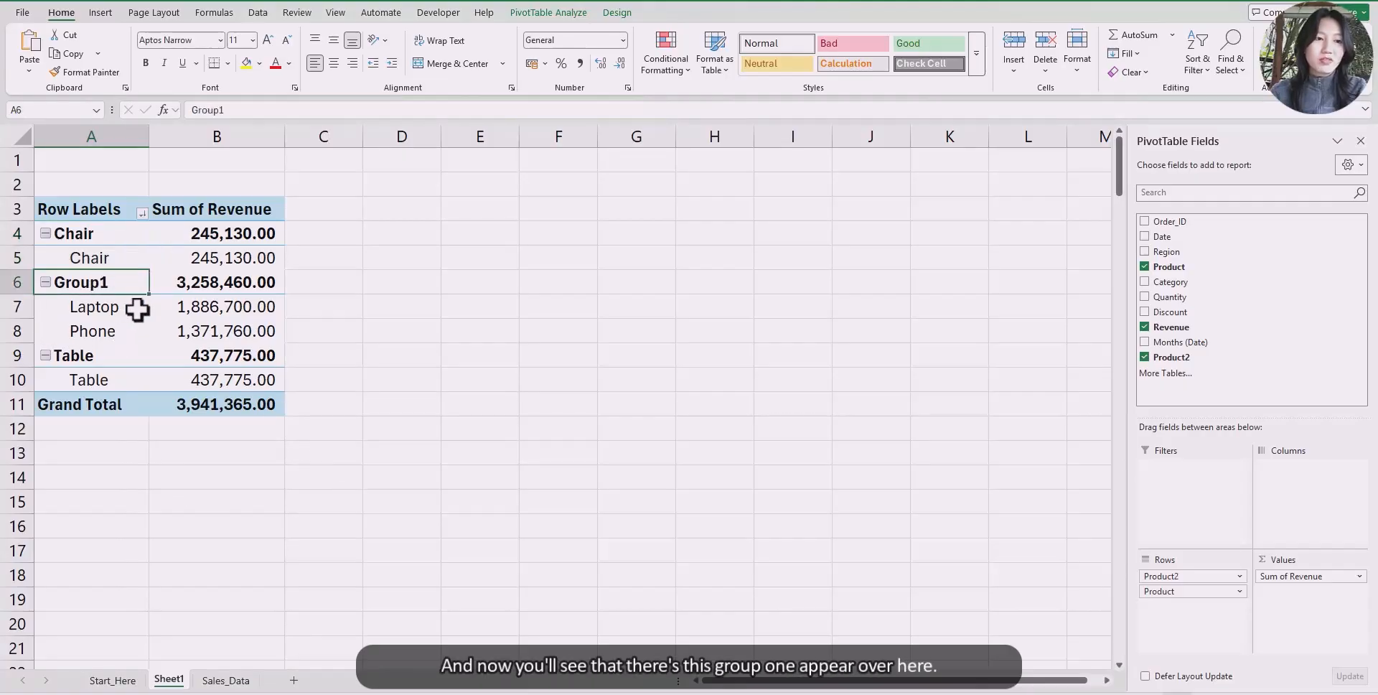
double_click(230, 109)
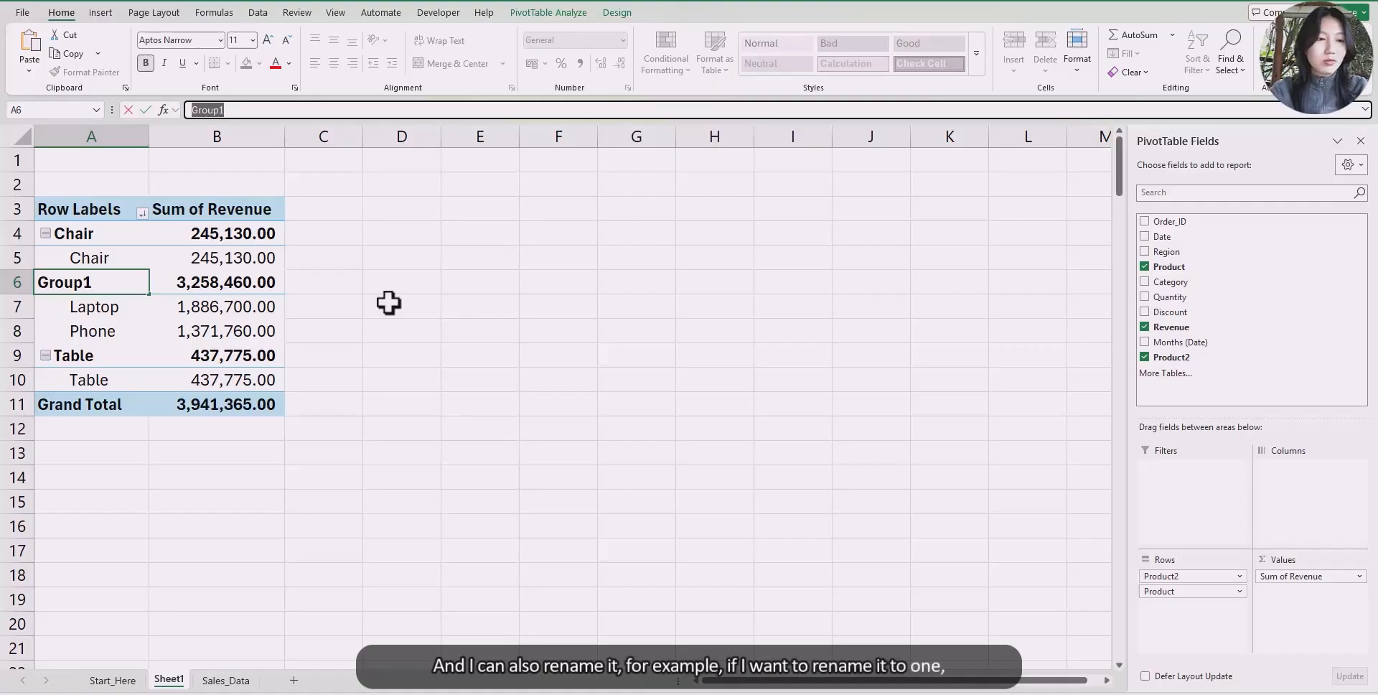
text(1)
text(On)
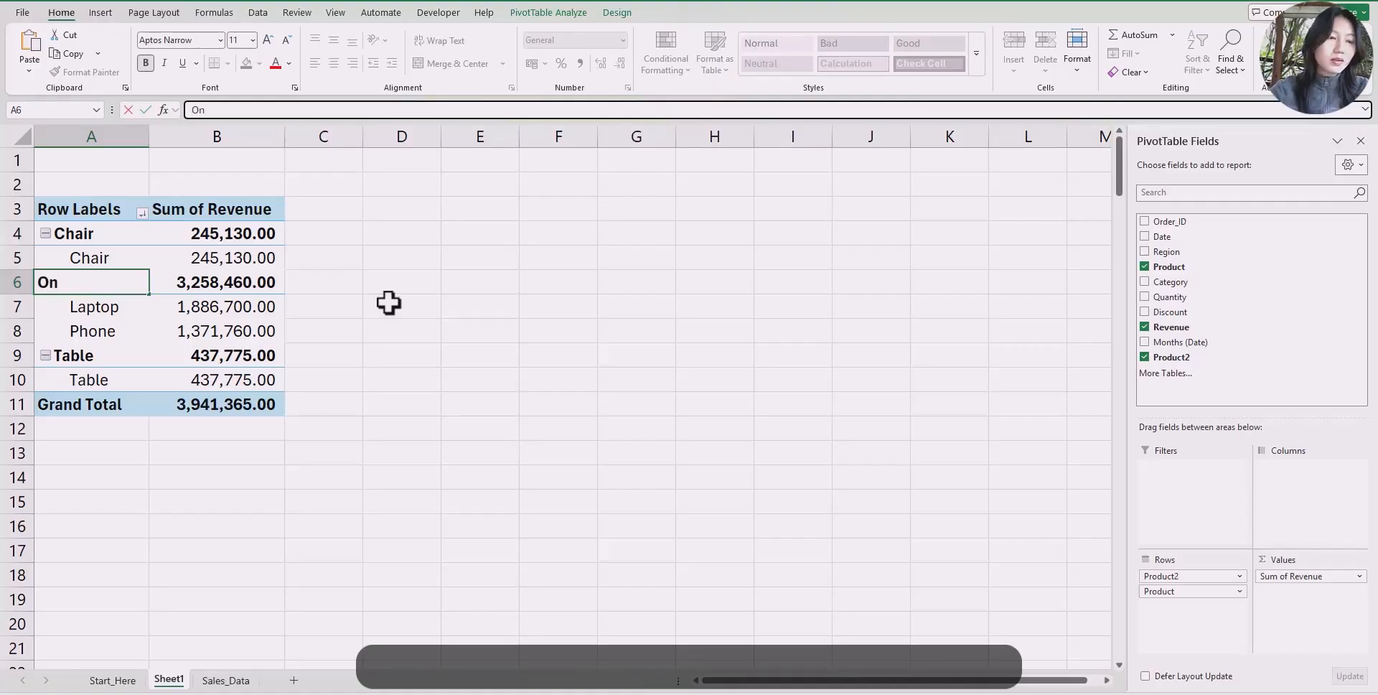
text(e)
key(Return)
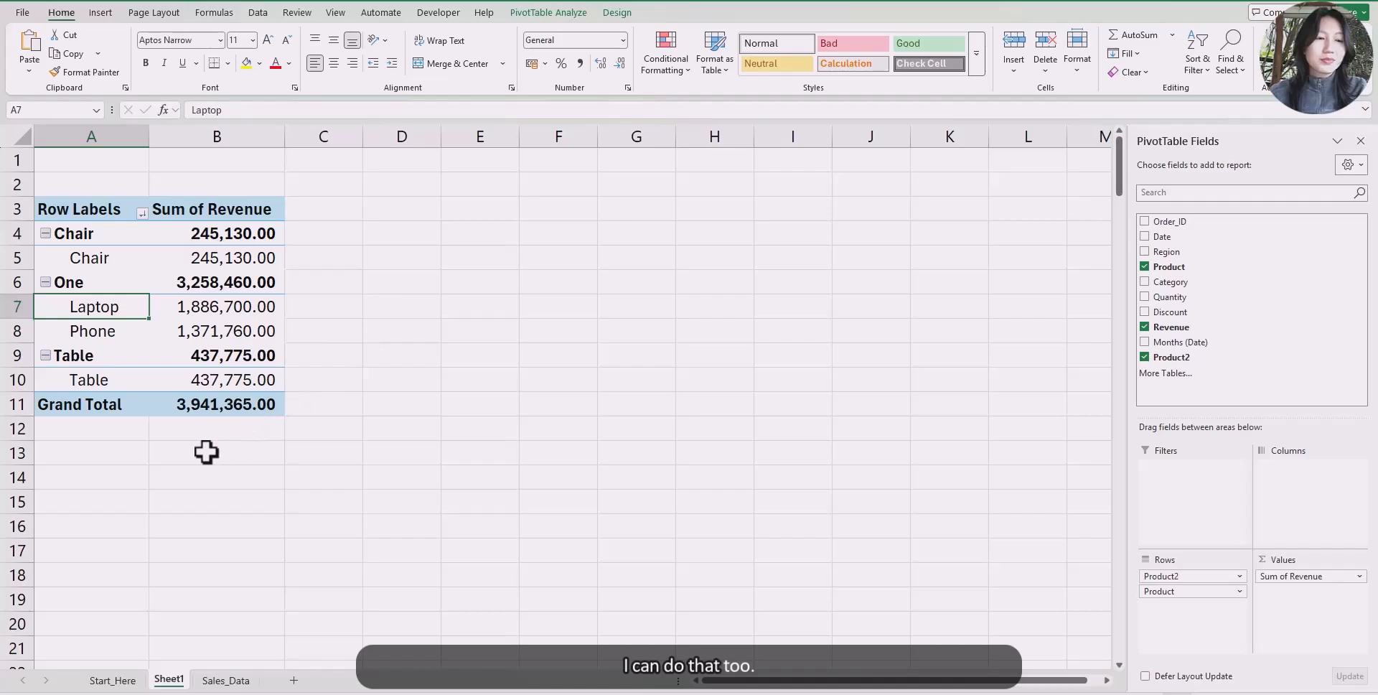
Group the Chair and Table product labels in the pivot table together
click(95, 261)
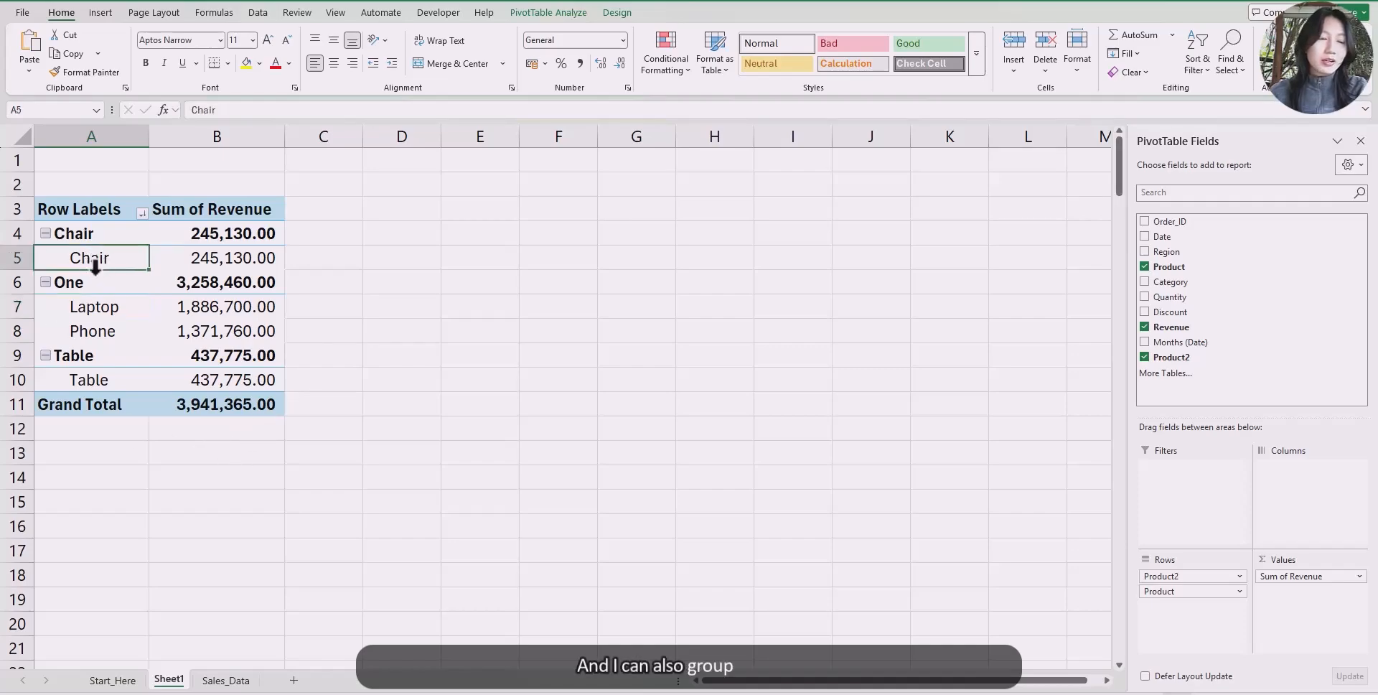
ctrl+click(98, 384)
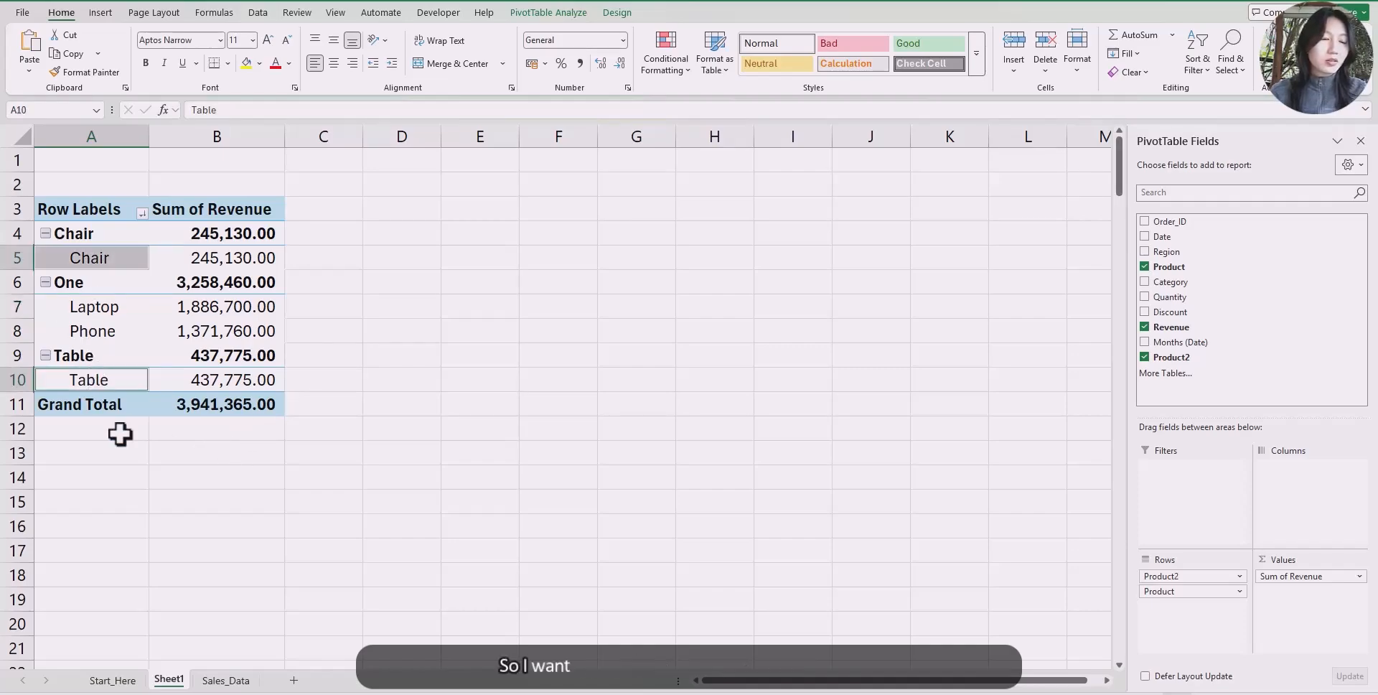
right_click(124, 387)
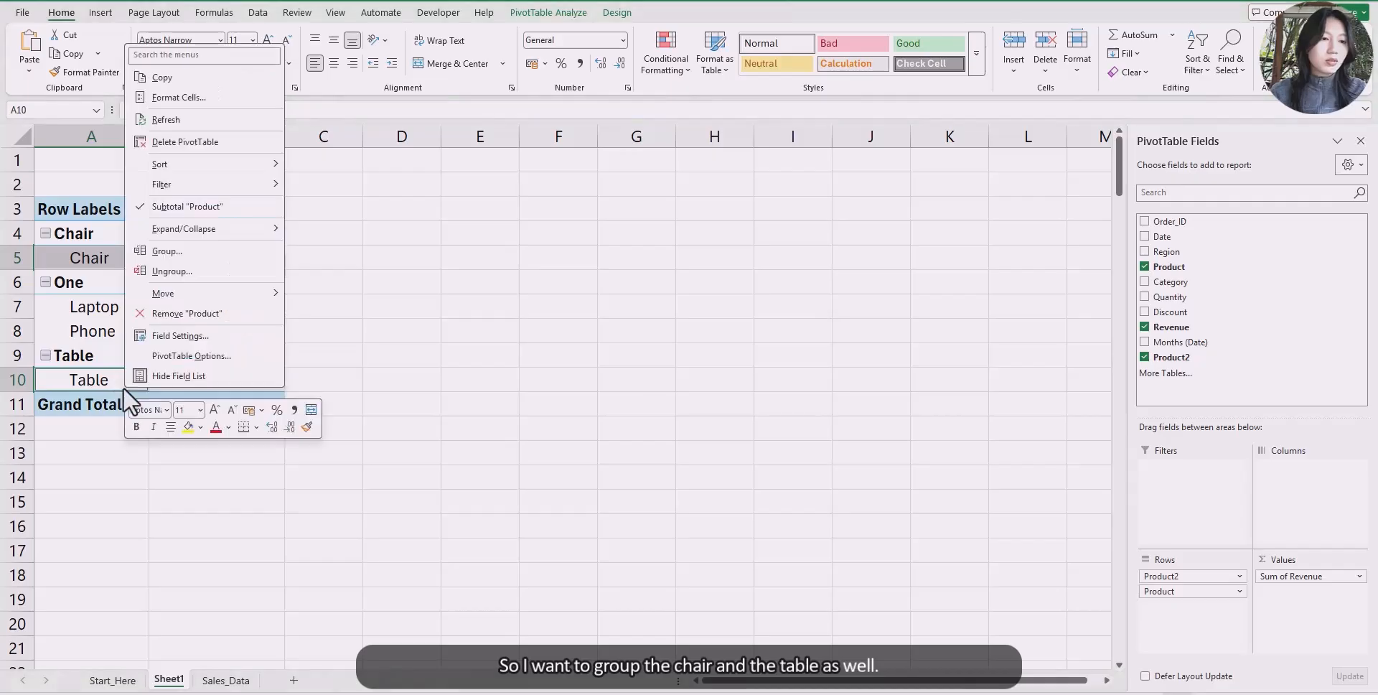
click(170, 252)
Rename the group holding Table and Chair to Two
click(98, 235)
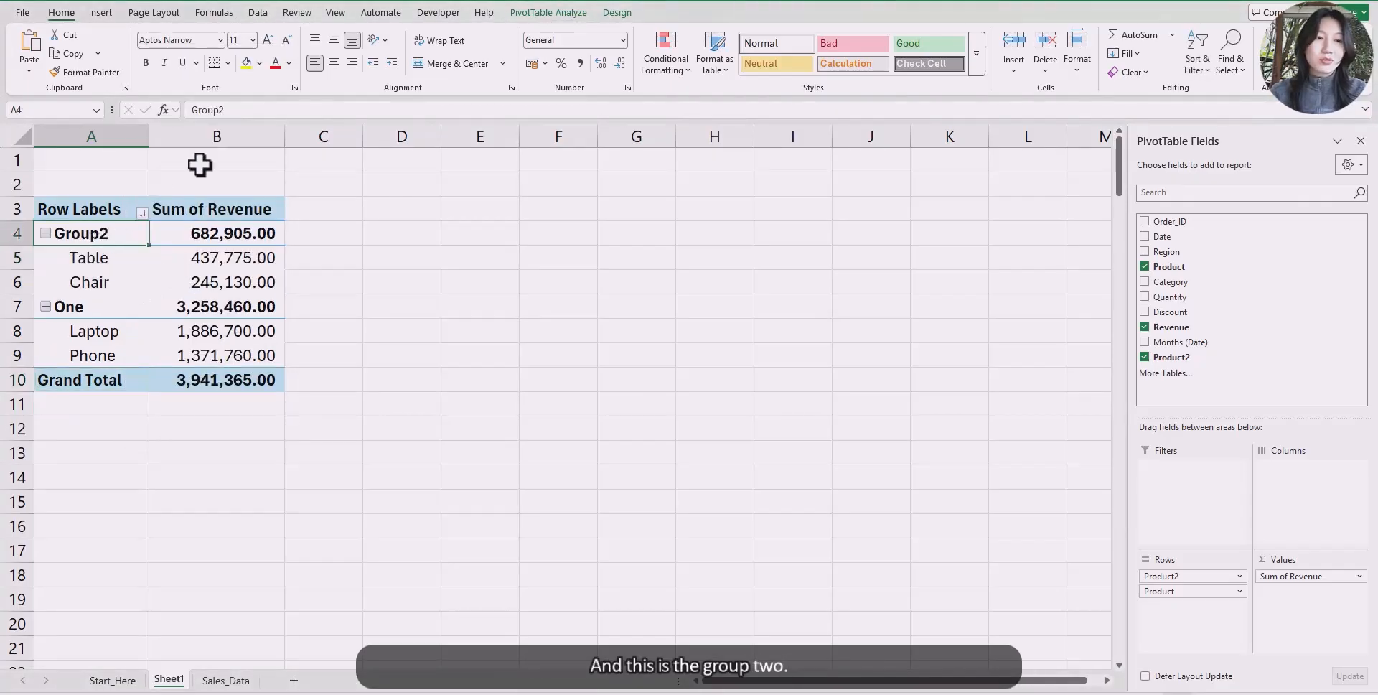
drag(231, 111, 118, 115)
text(Two)
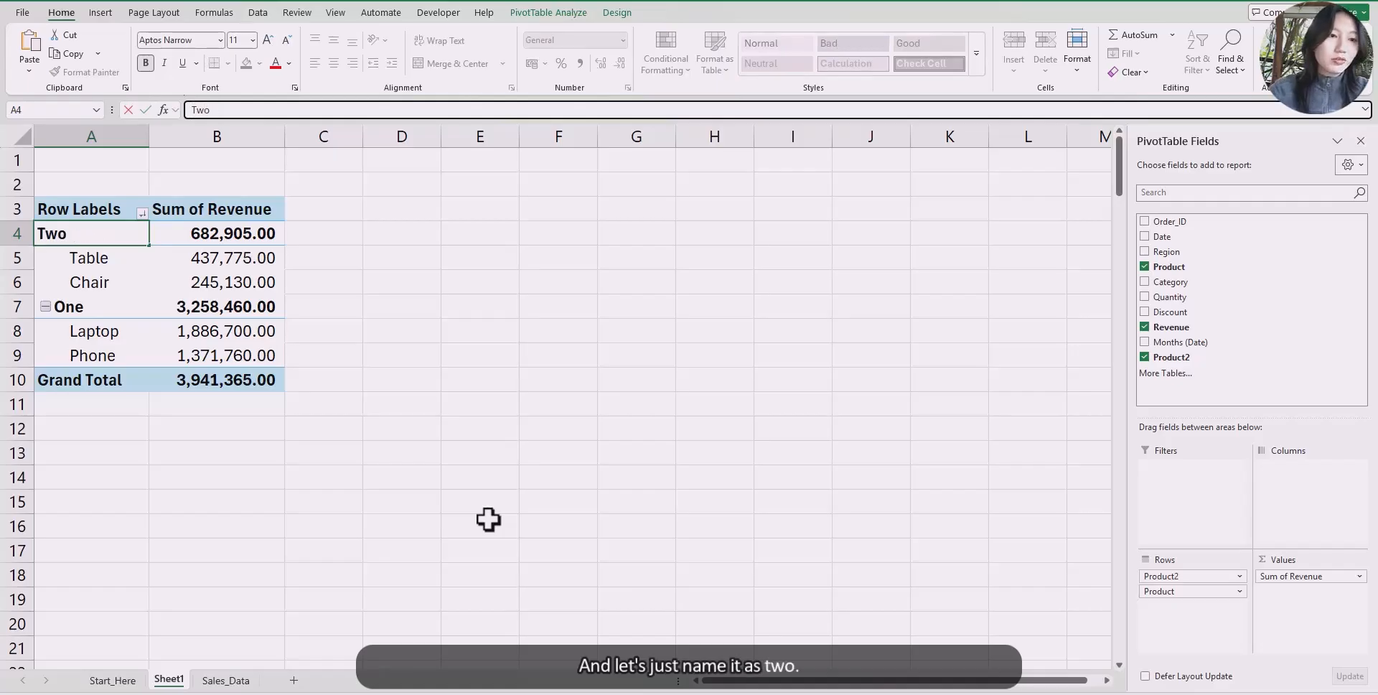
key(Return)
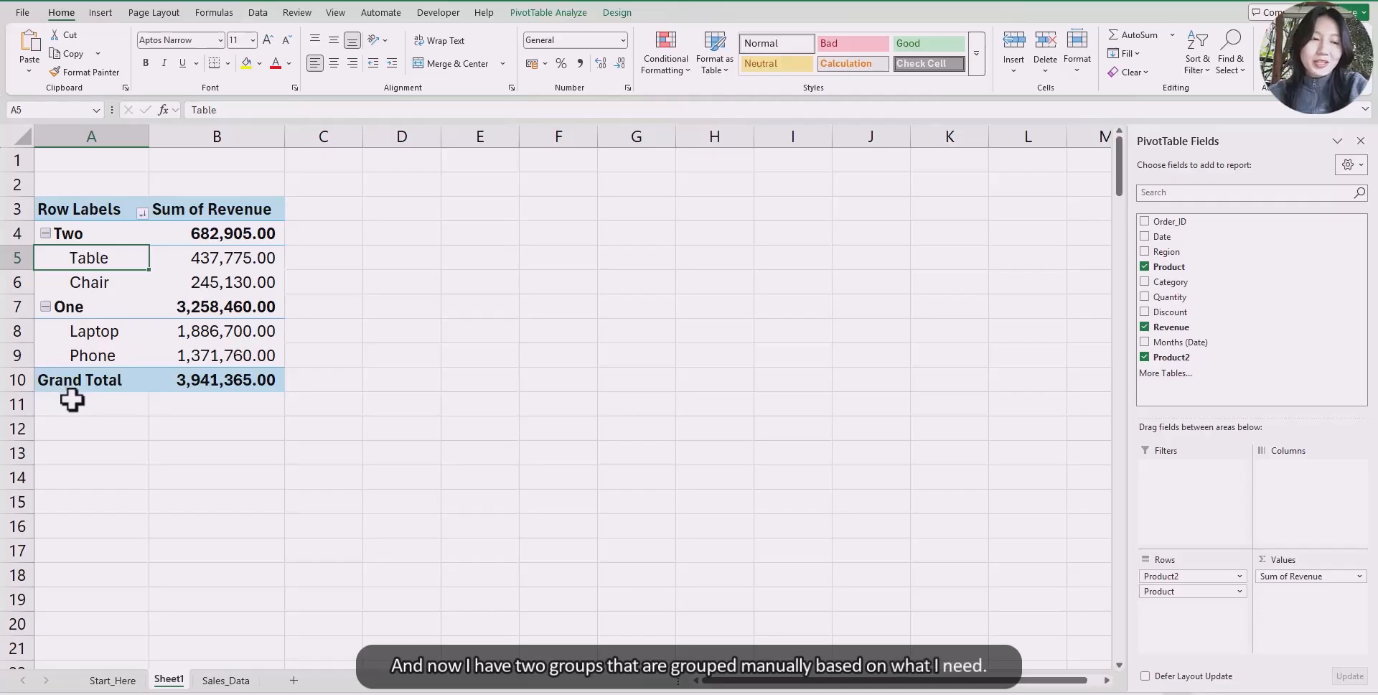
Ungroup the Two group in the pivot table's row labels
click(108, 235)
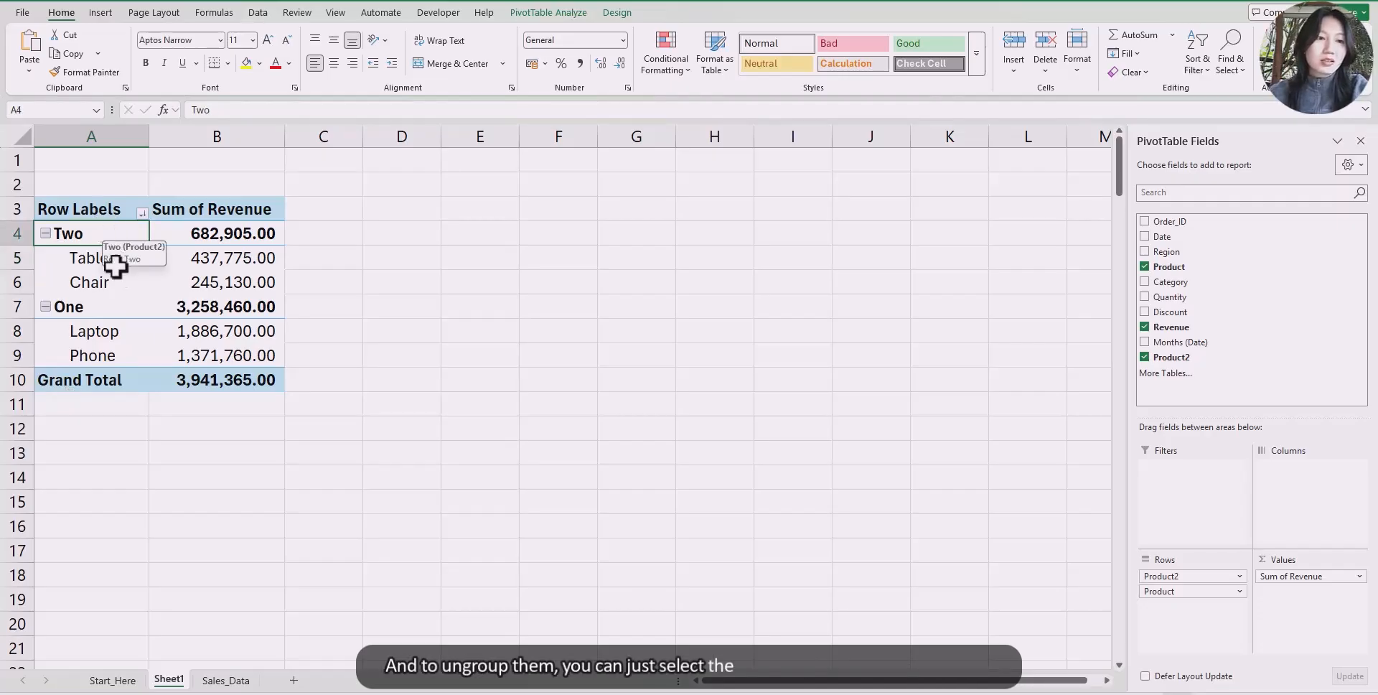
right_click(115, 237)
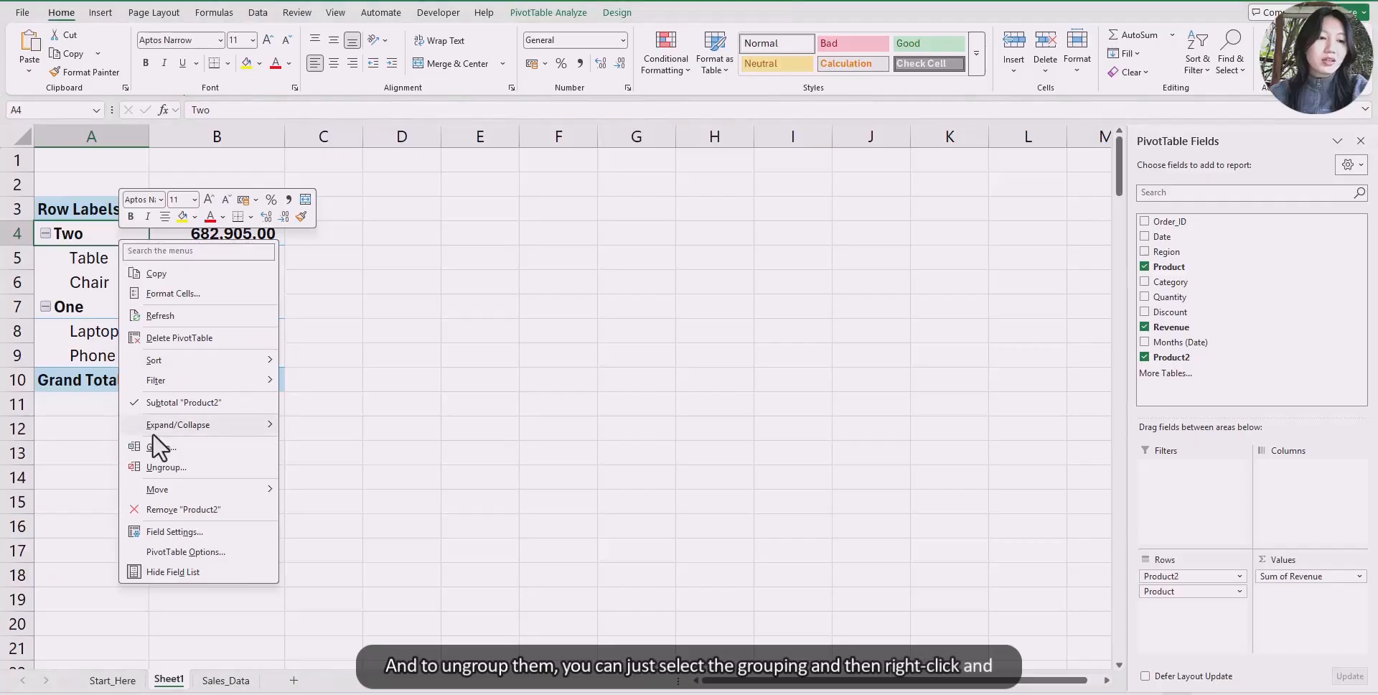
click(161, 467)
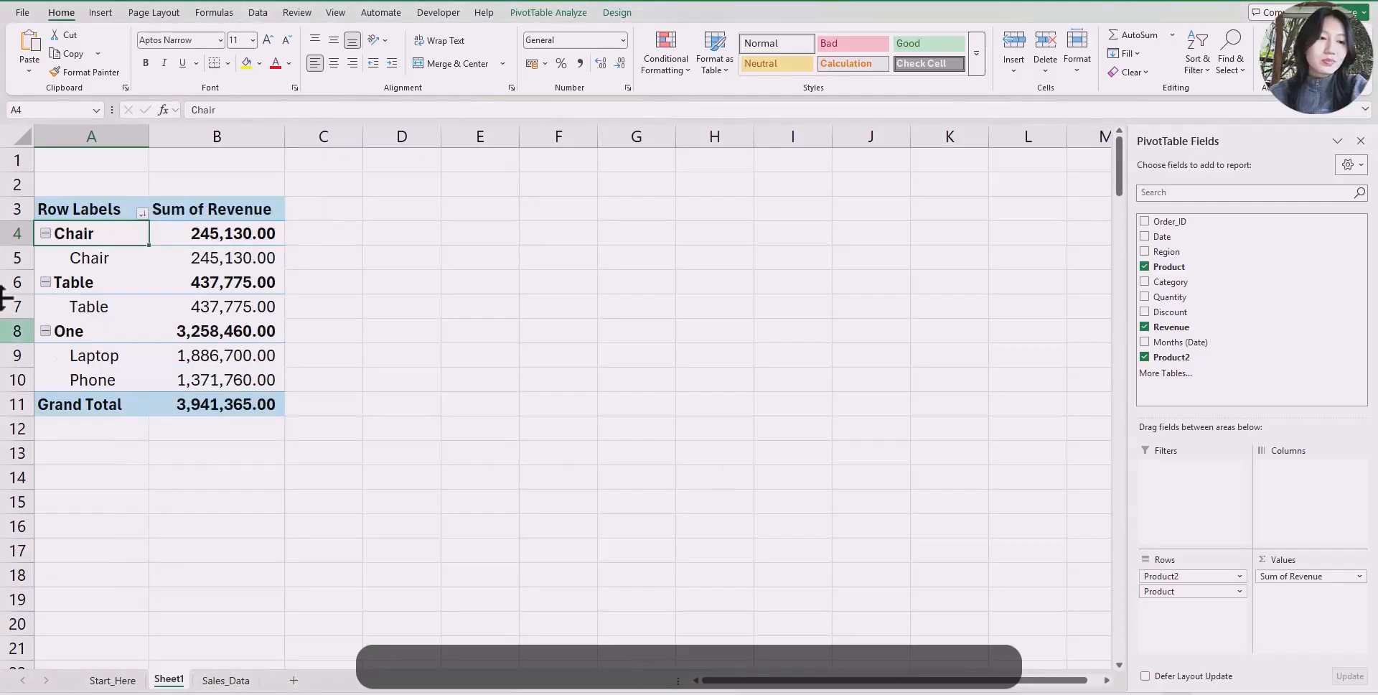
Ungroup the One group holding Laptop and Phone in the pivot table
click(107, 330)
right_click(106, 331)
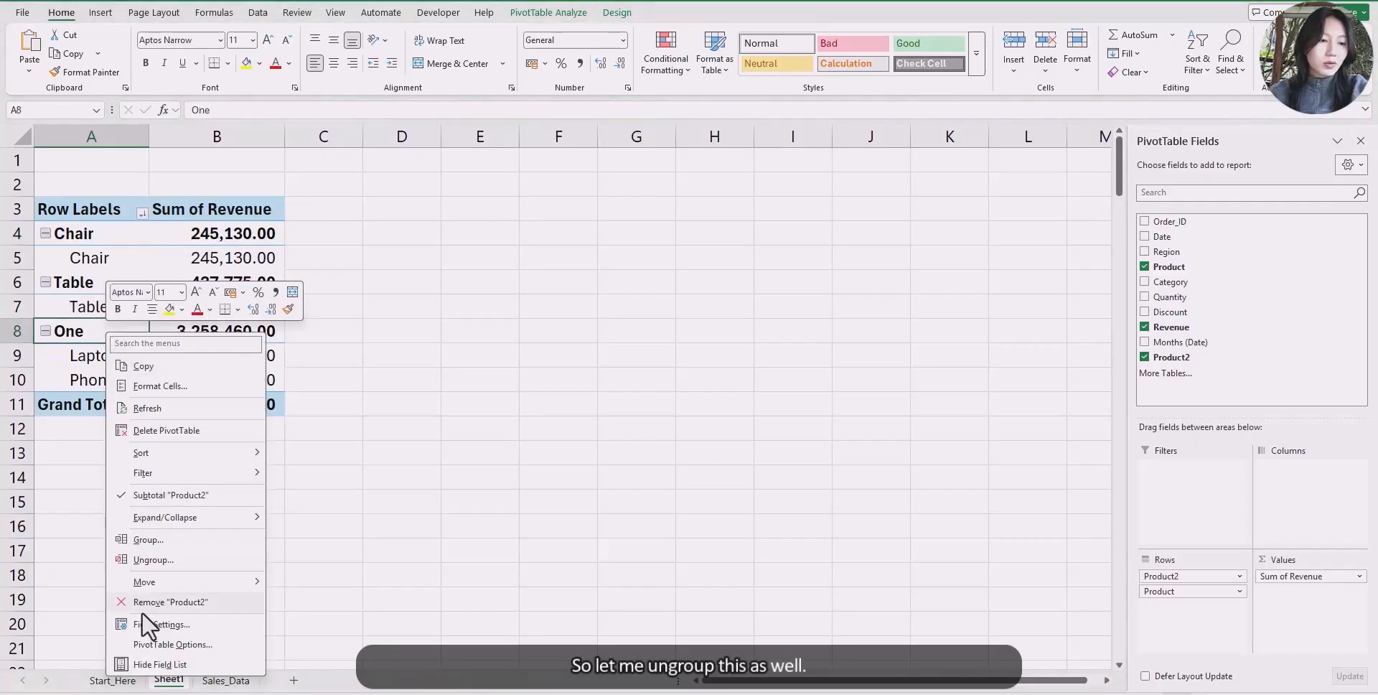
click(177, 557)
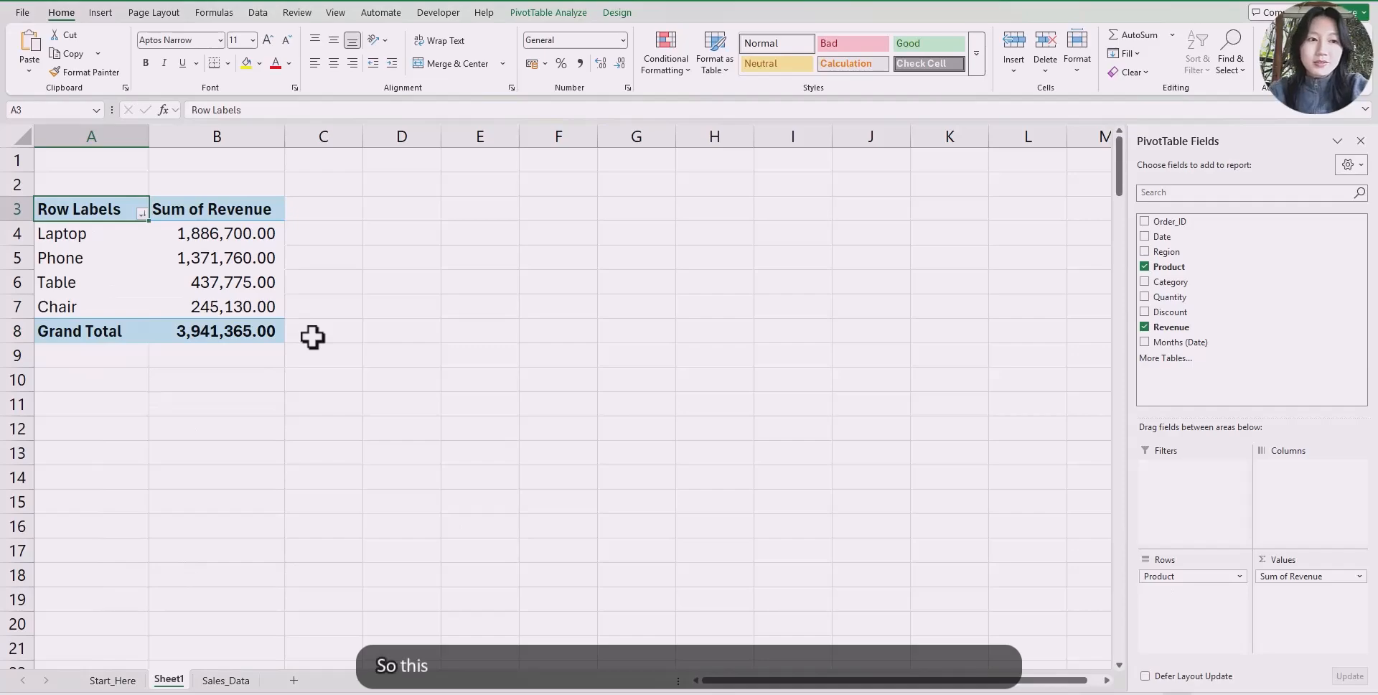